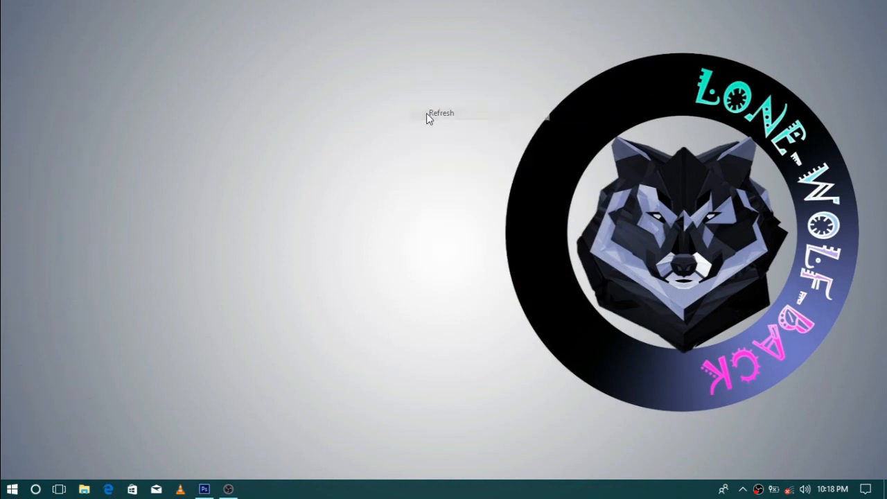
- Switch to Photoshop, where the photo IMG_3256.JPG is open
{"action": "left_click", "coordinate": [390, 137]}
{"action": "left_click", "coordinate": [206, 490]}
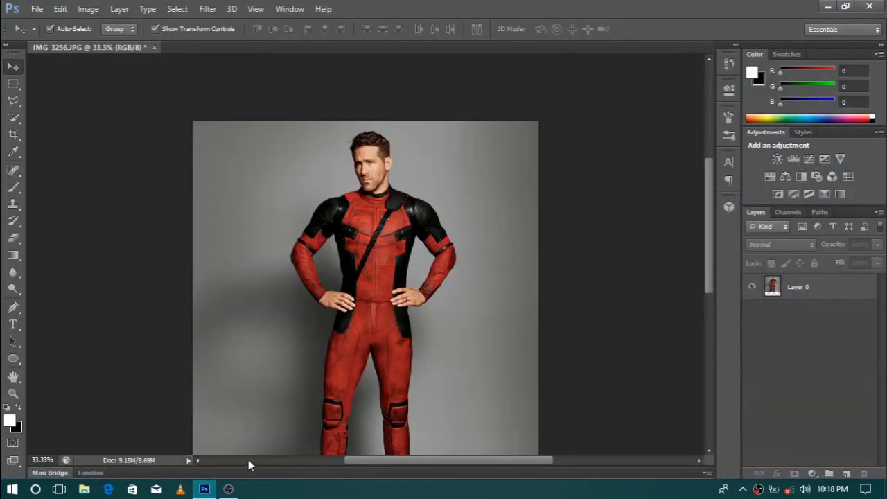
{"action": "scroll", "coordinate": [212, 293], "scroll_direction": "down", "scroll_amount": 2}
{"action": "scroll", "coordinate": [205, 294], "scroll_direction": "up", "scroll_amount": 1}
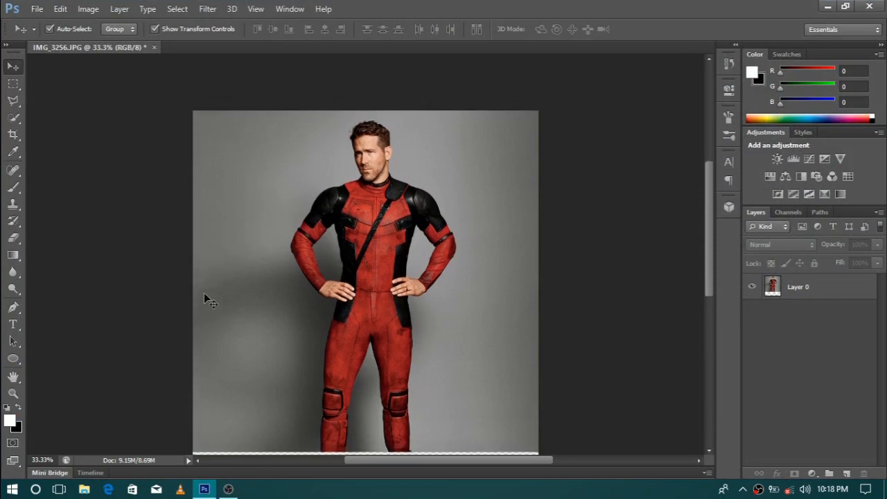
- On Layer 0, select the man's torso, one arm and both hands using the Quick Selection tool at brush size 40
{"action": "left_click", "coordinate": [13, 119]}
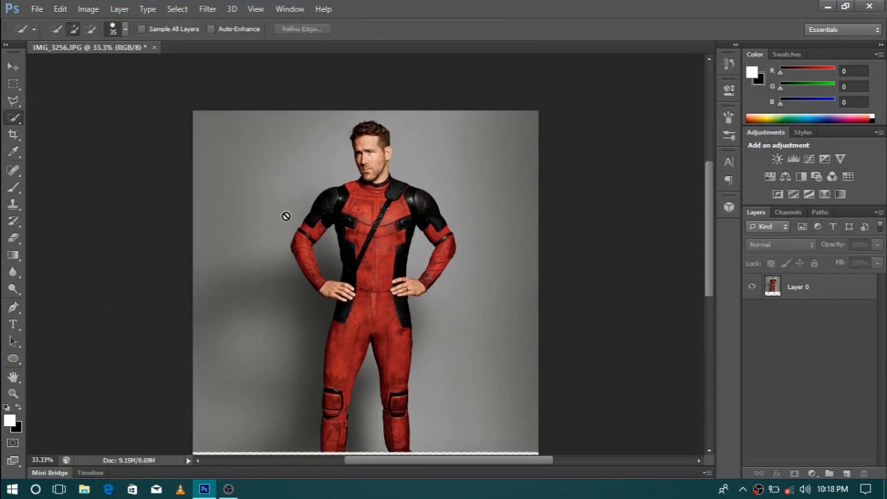
{"action": "left_click", "coordinate": [821, 296]}
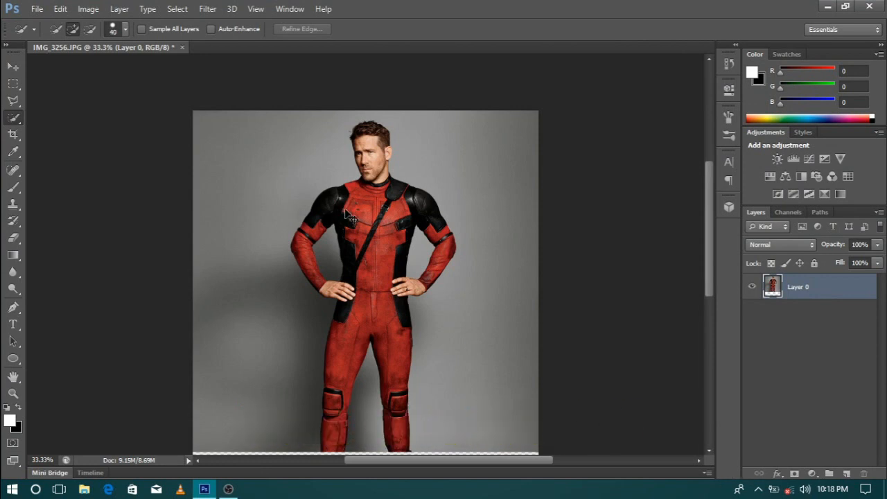
{"action": "key", "text": "ctrl+plus"}
{"action": "key", "text": "ctrl+plus"}
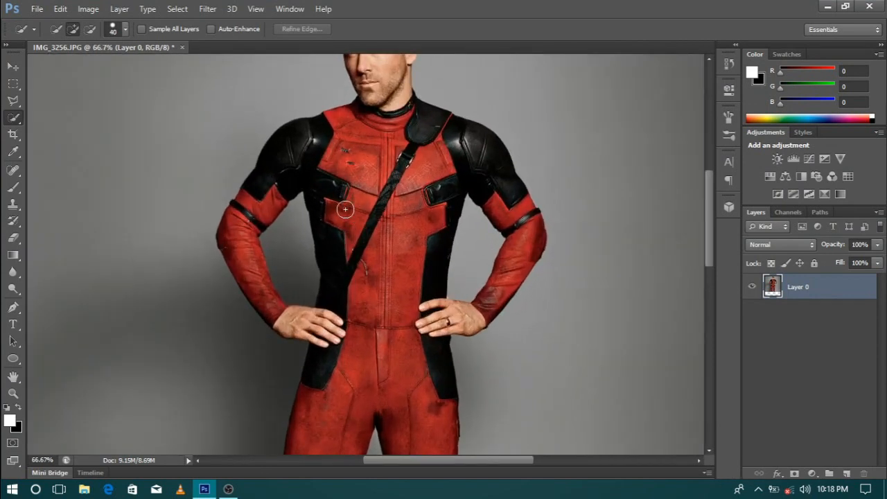
{"action": "left_click_drag", "start_coordinate": [296, 139], "coordinate": [275, 147]}
{"action": "mouse_move", "coordinate": [392, 146]}
{"action": "left_mouse_down"}
{"action": "mouse_move", "coordinate": [358, 157]}
{"action": "mouse_move", "coordinate": [349, 134]}
{"action": "left_mouse_up"}
{"action": "scroll", "coordinate": [350, 134], "scroll_direction": "down", "scroll_amount": 2}
{"action": "left_click_drag", "start_coordinate": [376, 176], "coordinate": [354, 187]}
{"action": "scroll", "coordinate": [355, 248], "scroll_direction": "down", "scroll_amount": 1}
{"action": "left_click", "coordinate": [353, 254]}
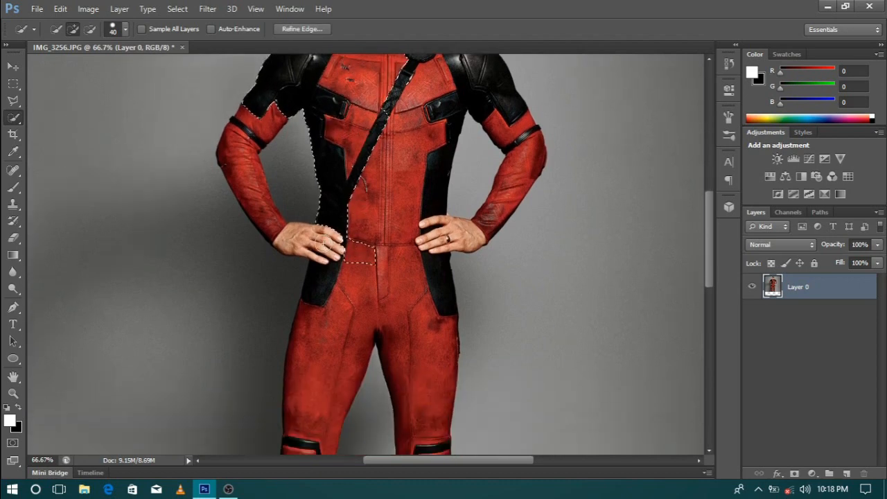
{"action": "left_click", "coordinate": [256, 193]}
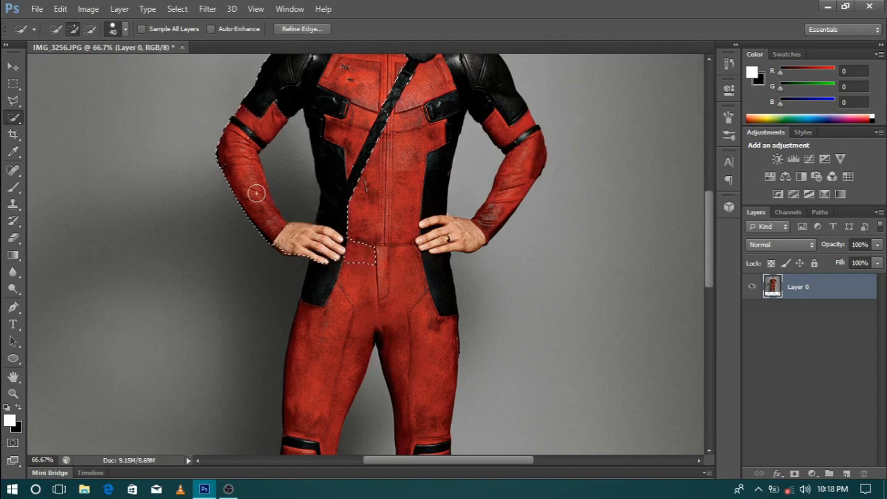
{"action": "left_click", "coordinate": [402, 177]}
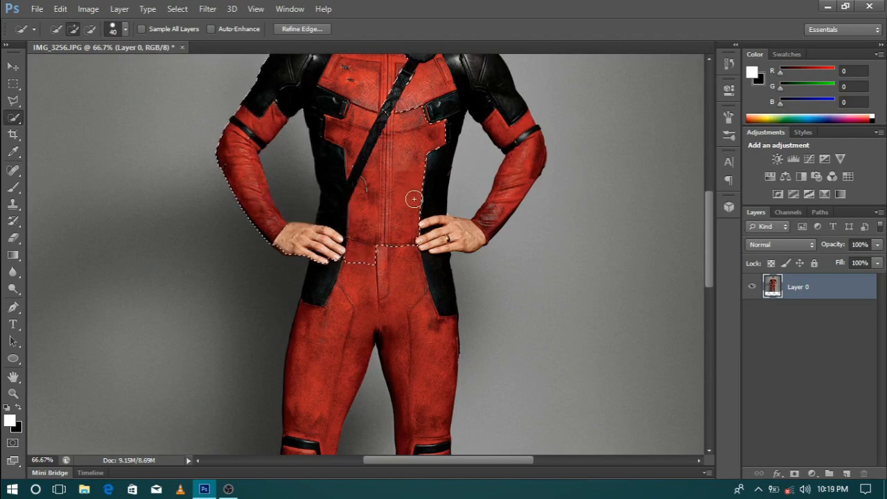
{"action": "left_click_drag", "start_coordinate": [426, 200], "coordinate": [427, 210]}
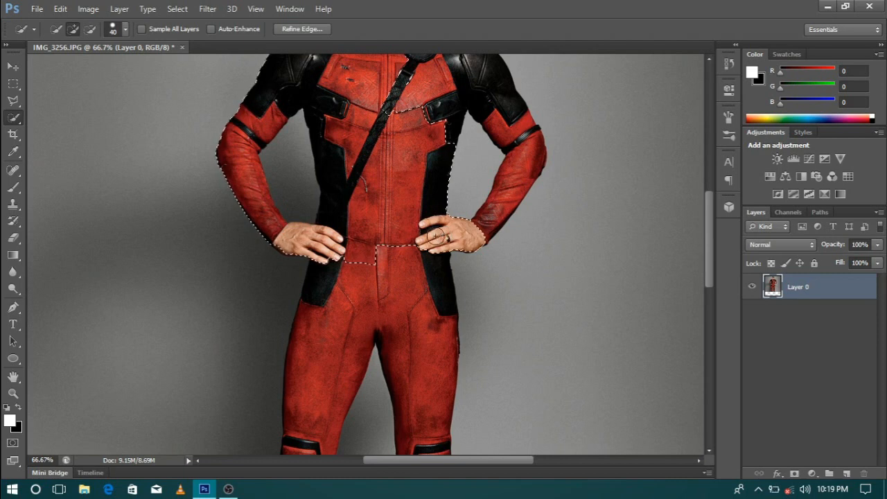
- Extend the quick selection down over the hips, thighs, knee pads and both lower legs
{"action": "scroll", "coordinate": [430, 250], "scroll_direction": "down", "scroll_amount": 2}
{"action": "left_click", "coordinate": [420, 259]}
{"action": "mouse_move", "coordinate": [345, 258]}
{"action": "left_mouse_down"}
{"action": "mouse_move", "coordinate": [333, 267]}
{"action": "mouse_move", "coordinate": [318, 301]}
{"action": "left_mouse_up"}
{"action": "scroll", "coordinate": [326, 306], "scroll_direction": "down", "scroll_amount": 2}
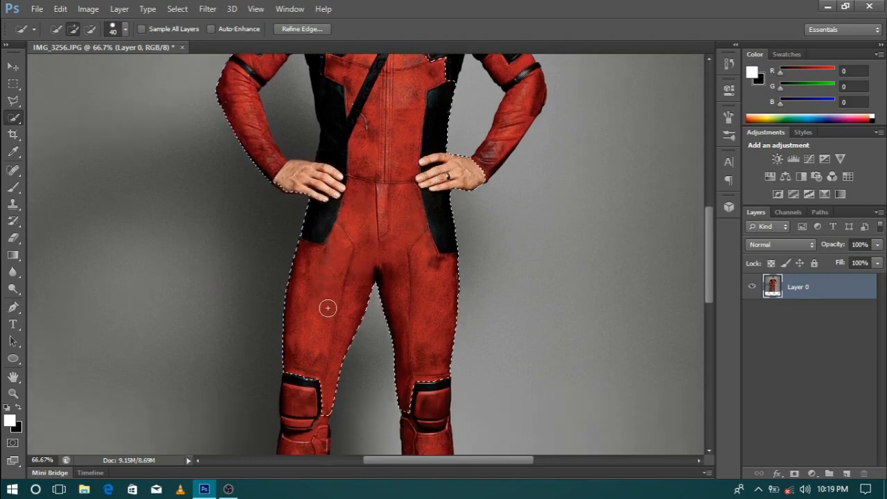
{"action": "left_click_drag", "start_coordinate": [314, 373], "coordinate": [313, 382]}
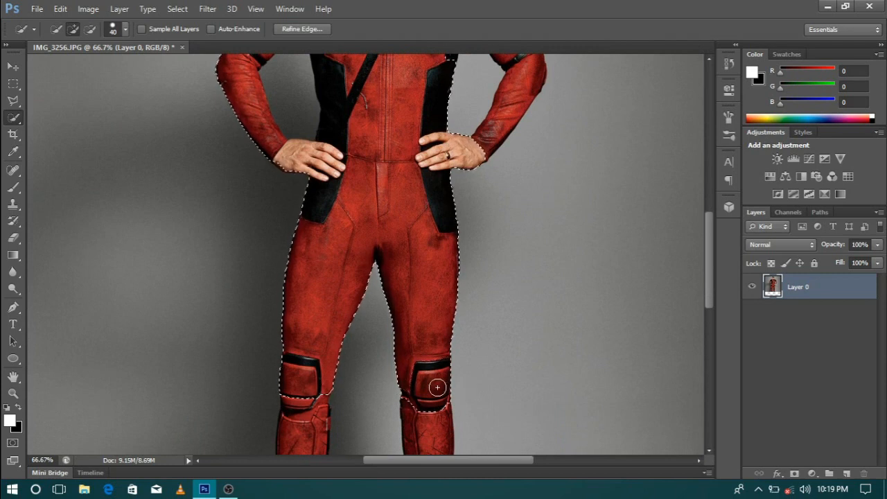
{"action": "scroll", "coordinate": [437, 388], "scroll_direction": "down", "scroll_amount": 2}
{"action": "left_click_drag", "start_coordinate": [437, 393], "coordinate": [404, 398]}
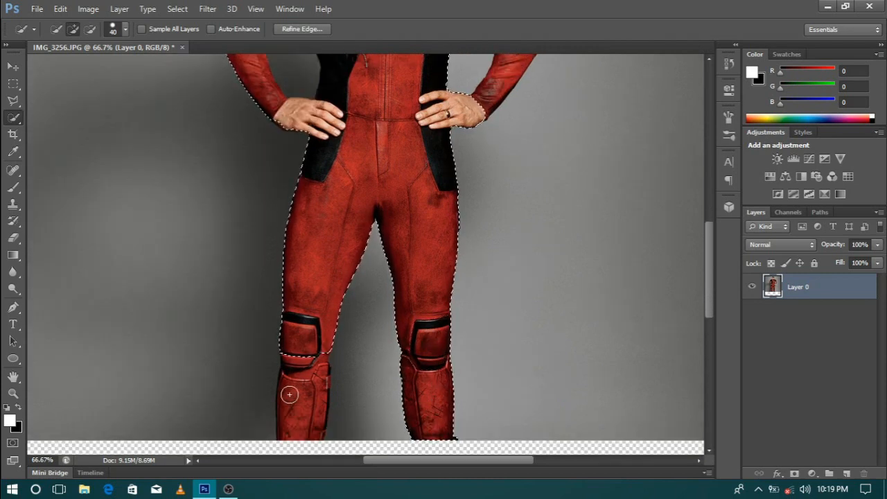
{"action": "mouse_move", "coordinate": [297, 401]}
{"action": "left_mouse_down"}
{"action": "mouse_move", "coordinate": [311, 404]}
{"action": "mouse_move", "coordinate": [319, 378]}
{"action": "mouse_move", "coordinate": [300, 389]}
{"action": "left_mouse_up"}
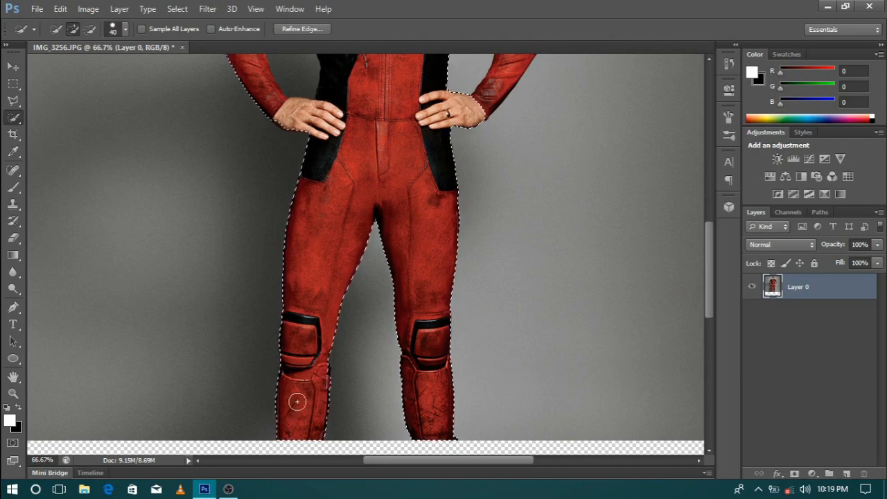
- Add the remaining arm, the shoulders and the head to the selection, and subtract the background gaps between arms and torso
{"action": "scroll", "coordinate": [326, 317], "scroll_direction": "up", "scroll_amount": 6}
{"action": "scroll", "coordinate": [350, 280], "scroll_direction": "up", "scroll_amount": 2}
{"action": "left_click_drag", "start_coordinate": [485, 268], "coordinate": [500, 223]}
{"action": "scroll", "coordinate": [485, 131], "scroll_direction": "up", "scroll_amount": 5}
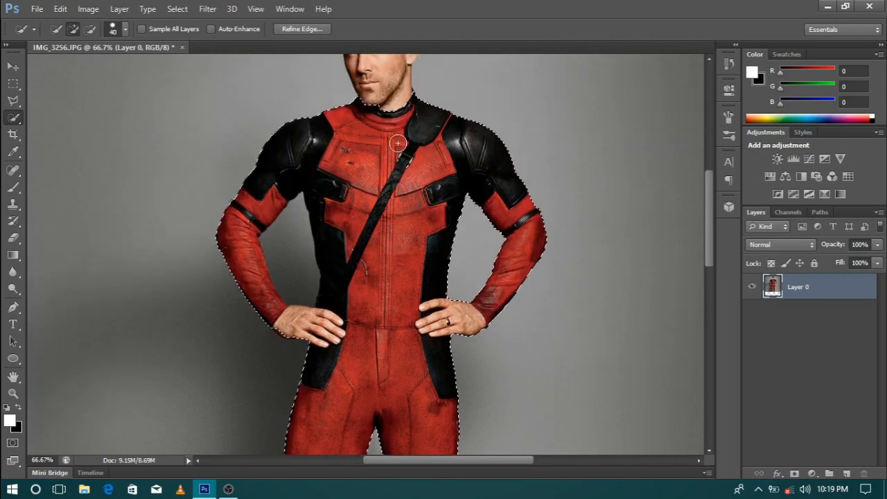
{"action": "left_click_drag", "start_coordinate": [379, 83], "coordinate": [386, 134]}
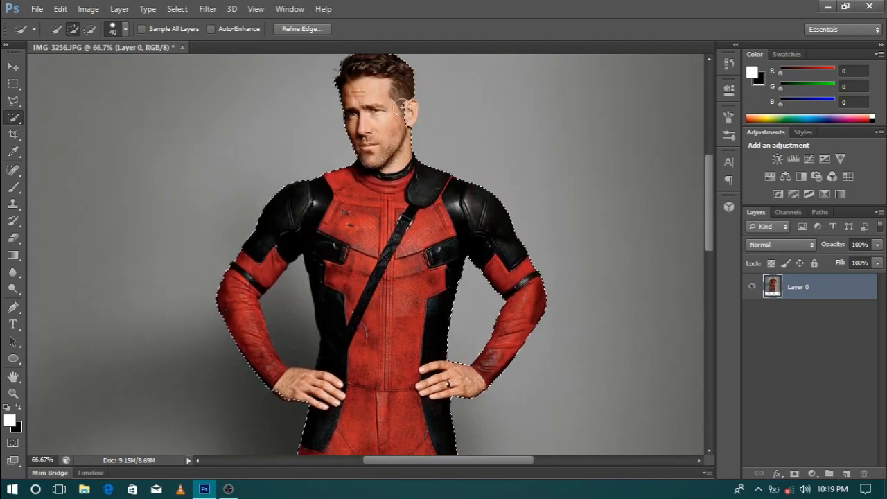
{"action": "scroll", "coordinate": [386, 133], "scroll_direction": "up", "scroll_amount": 2}
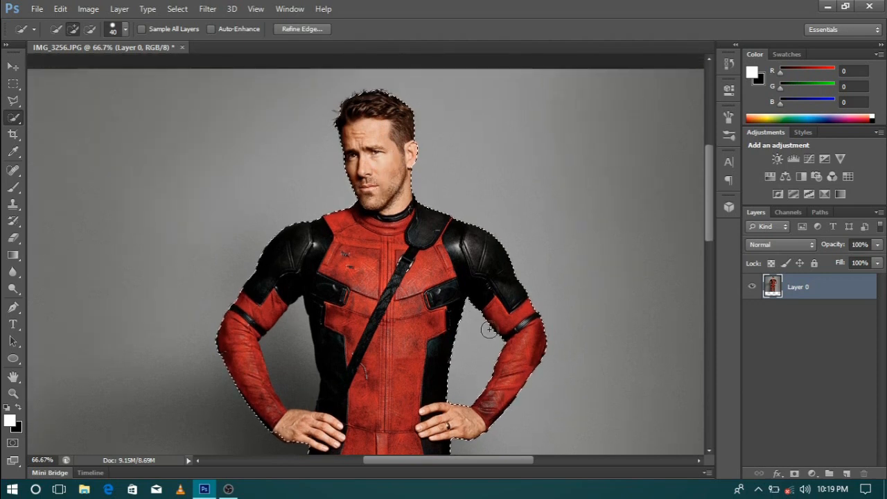
{"action": "key", "text": "alt"}
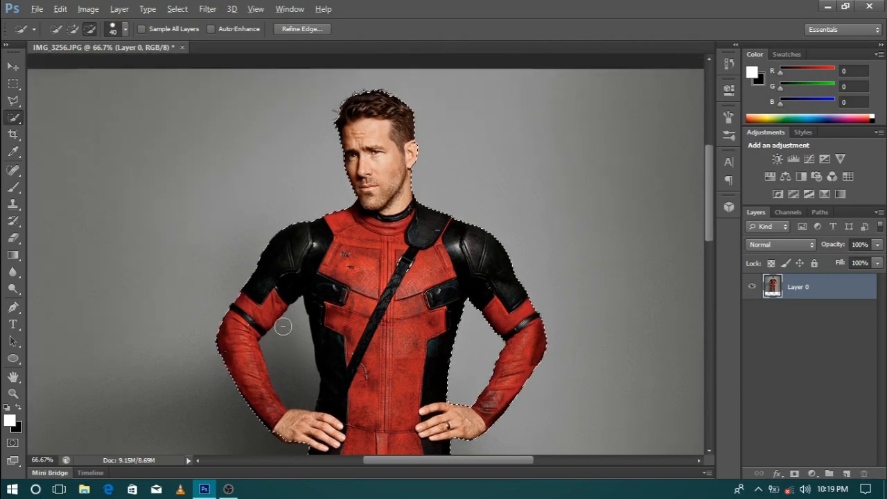
{"action": "scroll", "coordinate": [321, 351], "scroll_direction": "down", "scroll_amount": 5}
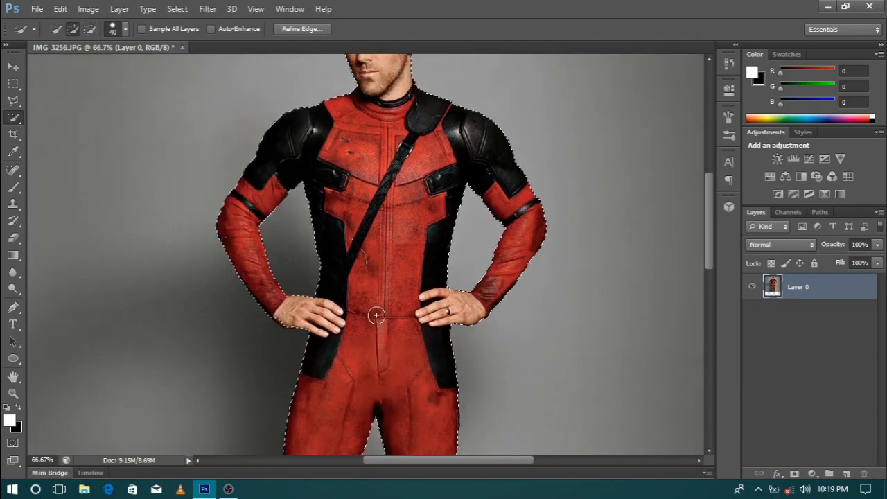
- Examine the selection outline up close around the hands, arms, shoulders, head and legs
{"action": "key", "text": "ctrl+plus"}
{"action": "key", "text": "ctrl+plus"}
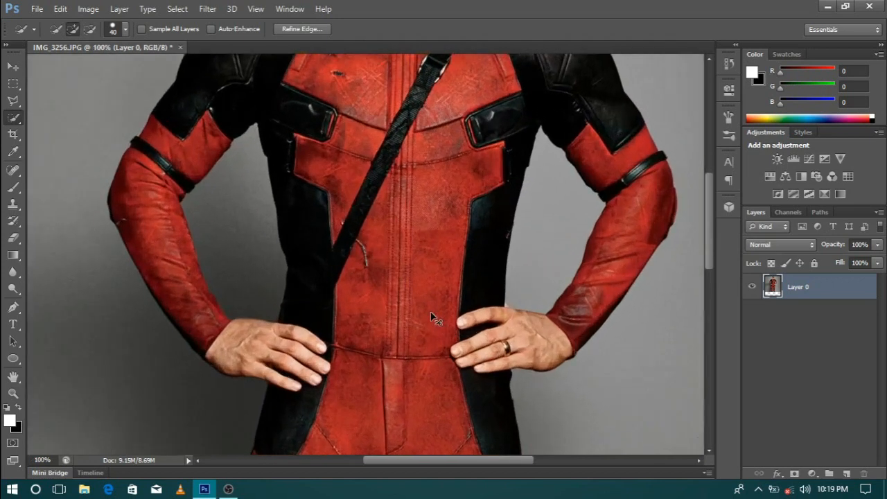
{"action": "scroll", "coordinate": [430, 313], "scroll_direction": "down", "scroll_amount": 2}
{"action": "left_click_drag", "start_coordinate": [454, 465], "coordinate": [413, 461]}
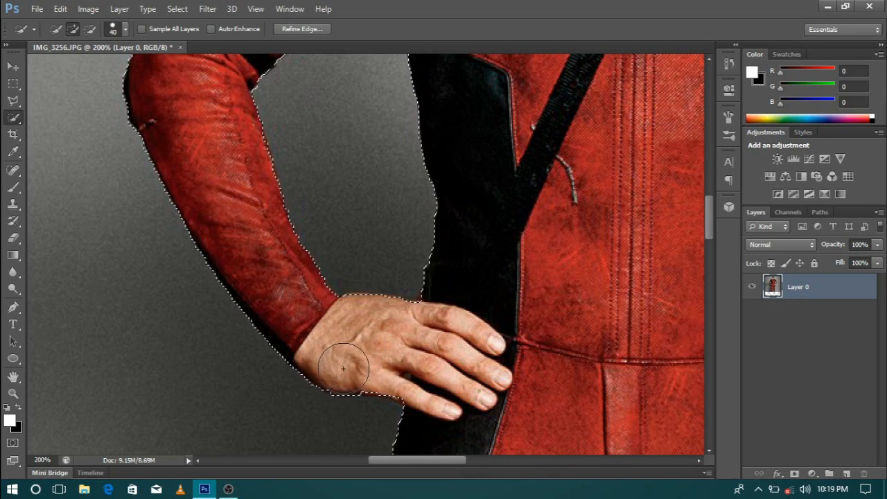
{"action": "left_click_drag", "start_coordinate": [442, 454], "coordinate": [502, 454]}
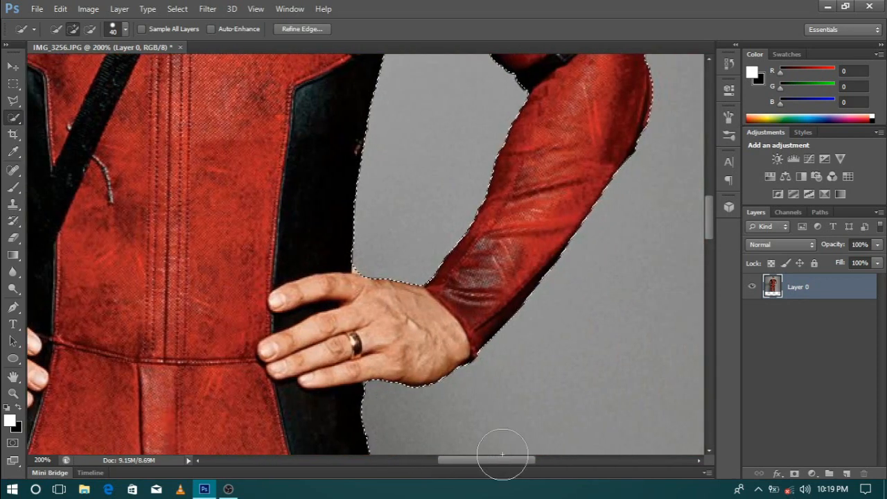
{"action": "scroll", "coordinate": [560, 325], "scroll_direction": "up", "scroll_amount": 10}
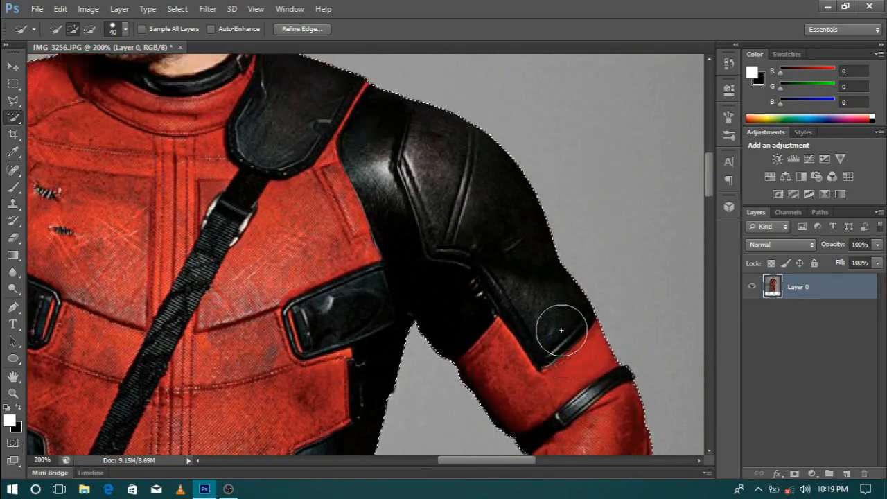
{"action": "scroll", "coordinate": [491, 301], "scroll_direction": "up", "scroll_amount": 10}
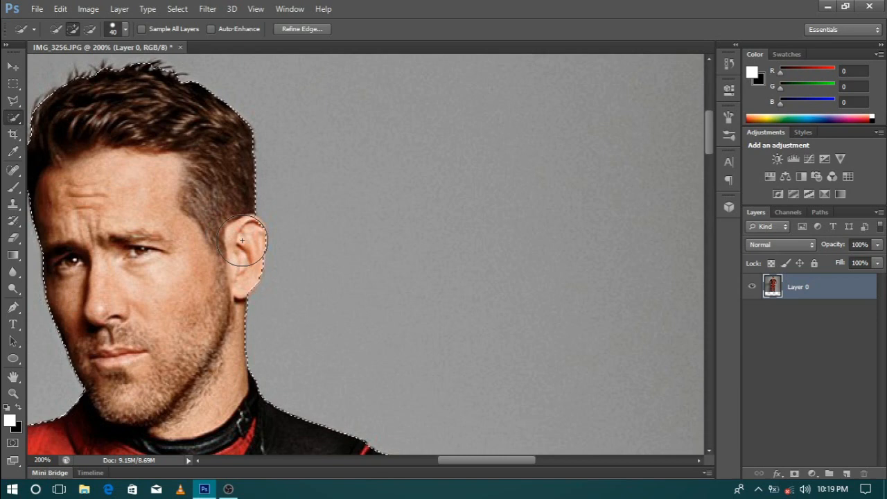
{"action": "scroll", "coordinate": [213, 263], "scroll_direction": "down", "scroll_amount": 3}
{"action": "scroll", "coordinate": [214, 263], "scroll_direction": "down", "scroll_amount": 2}
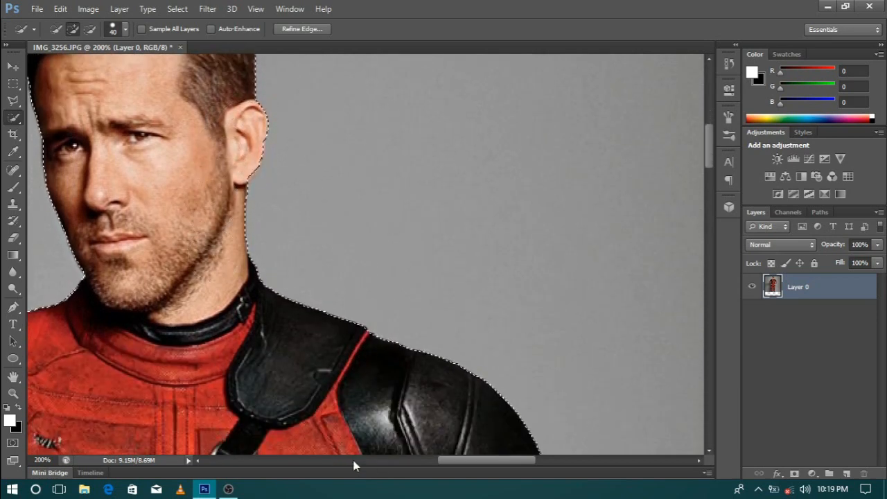
{"action": "left_click_drag", "start_coordinate": [453, 458], "coordinate": [418, 457]}
{"action": "scroll", "coordinate": [414, 422], "scroll_direction": "up", "scroll_amount": 4}
{"action": "scroll", "coordinate": [410, 413], "scroll_direction": "down", "scroll_amount": 14}
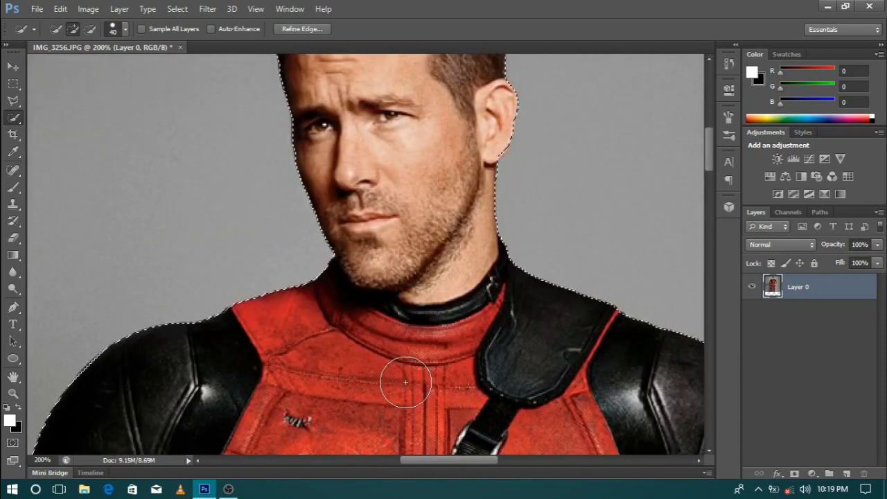
{"action": "key", "text": "ctrl+minus"}
{"action": "key", "text": "ctrl+minus"}
{"action": "key", "text": "ctrl+minus"}
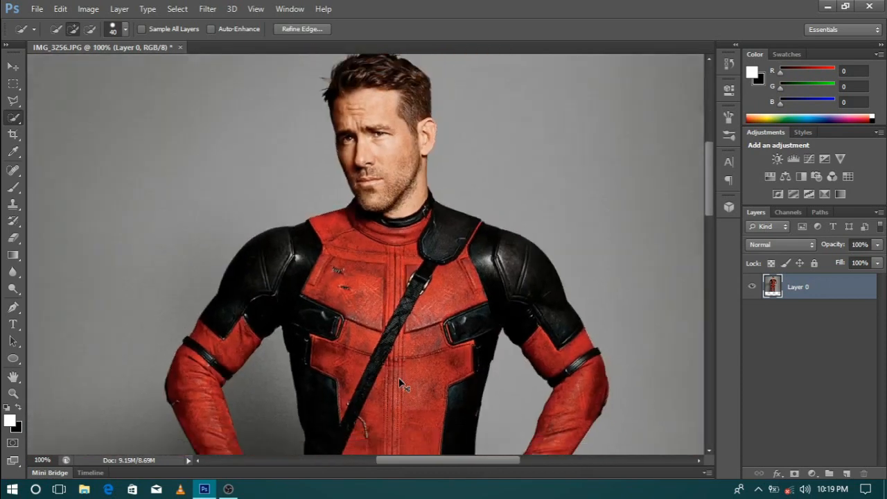
{"action": "scroll", "coordinate": [399, 378], "scroll_direction": "down", "scroll_amount": 9}
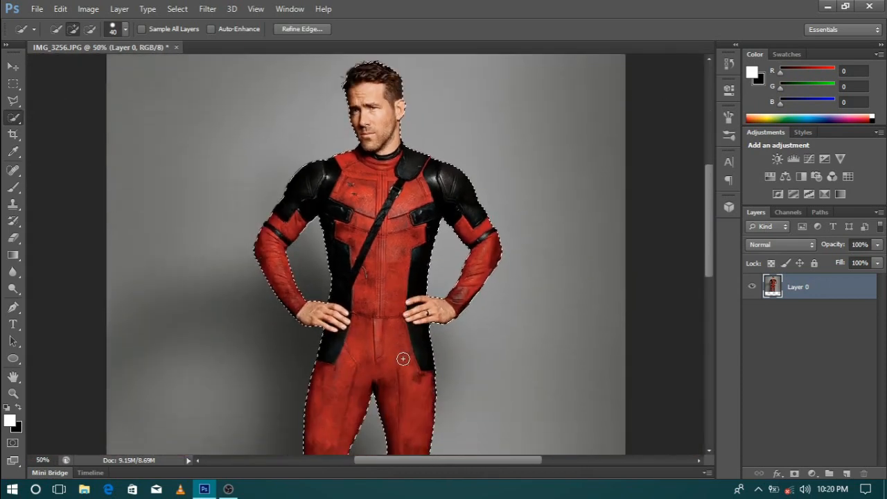
{"action": "scroll", "coordinate": [402, 357], "scroll_direction": "up", "scroll_amount": 4}
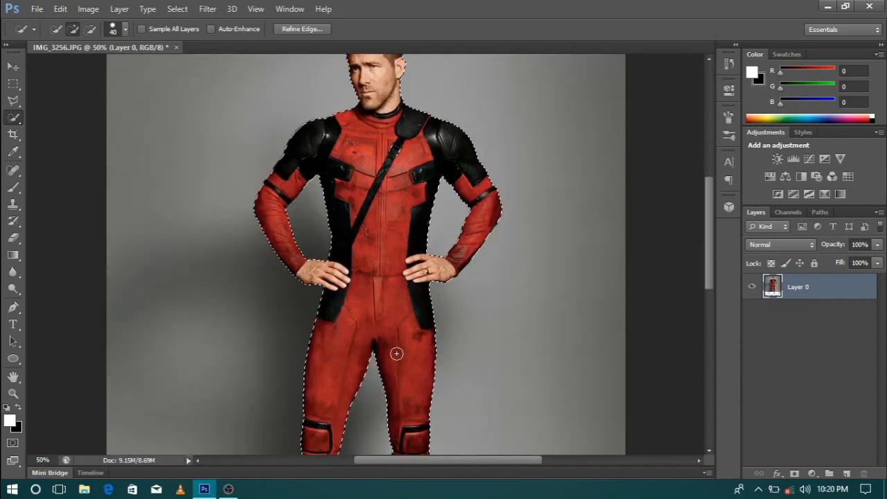
- Run Refine Edge on the man's selection and accept the default settings with output to Selection
{"action": "left_click", "coordinate": [302, 29]}
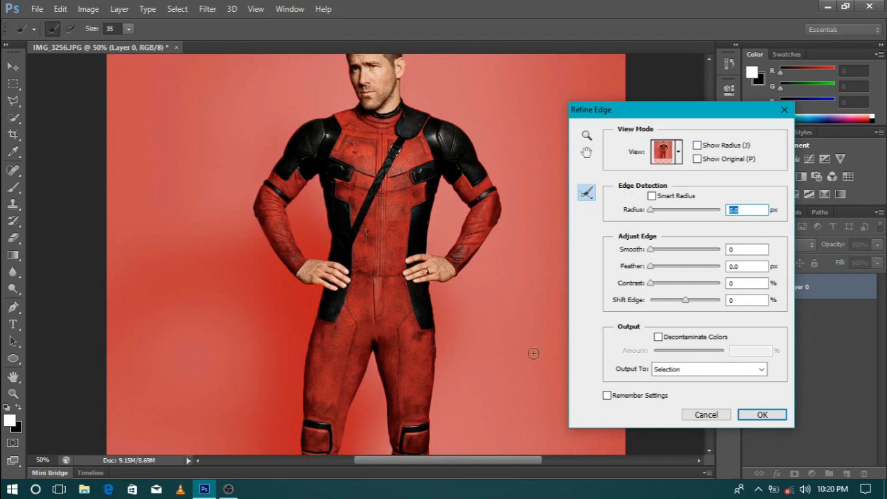
{"action": "left_click", "coordinate": [762, 414]}
{"action": "scroll", "coordinate": [530, 338], "scroll_direction": "up", "scroll_amount": 1}
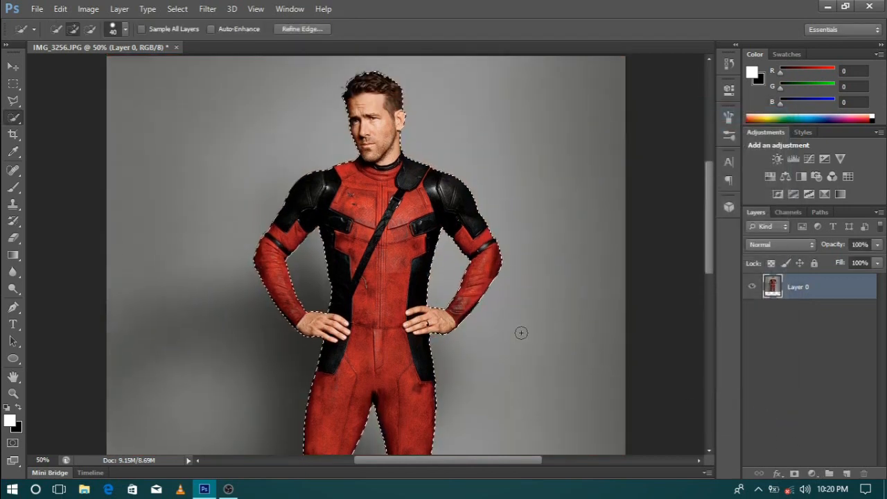
- Copy the selected man to a new layer and hide Layer 0
{"action": "key", "text": "ctrl+minus"}
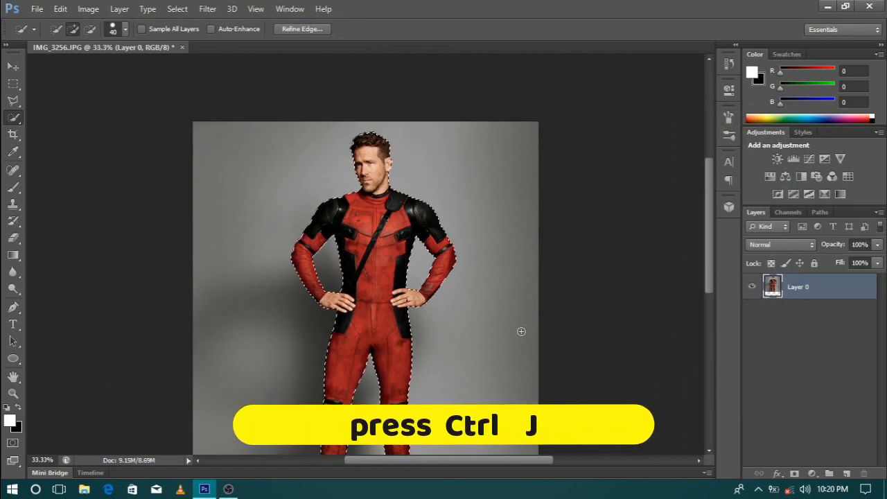
{"action": "scroll", "coordinate": [520, 333], "scroll_direction": "down", "scroll_amount": 1}
{"action": "key", "text": "ctrl+j"}
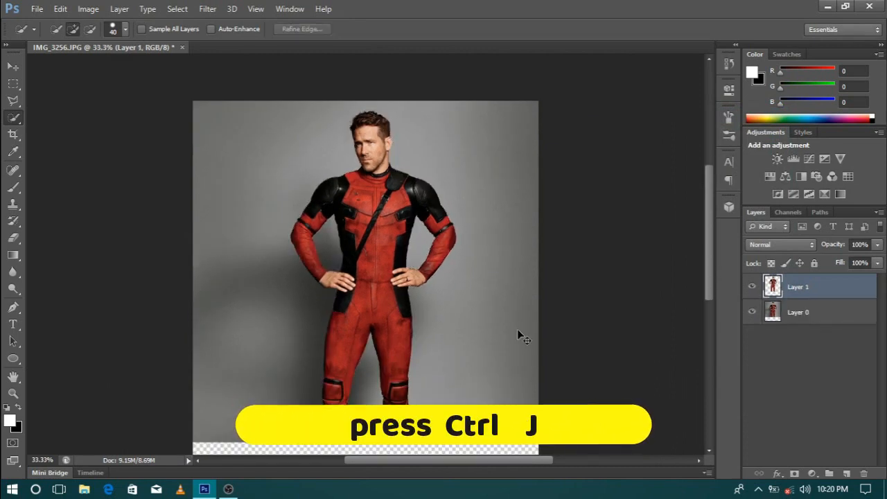
{"action": "left_click", "coordinate": [751, 315]}
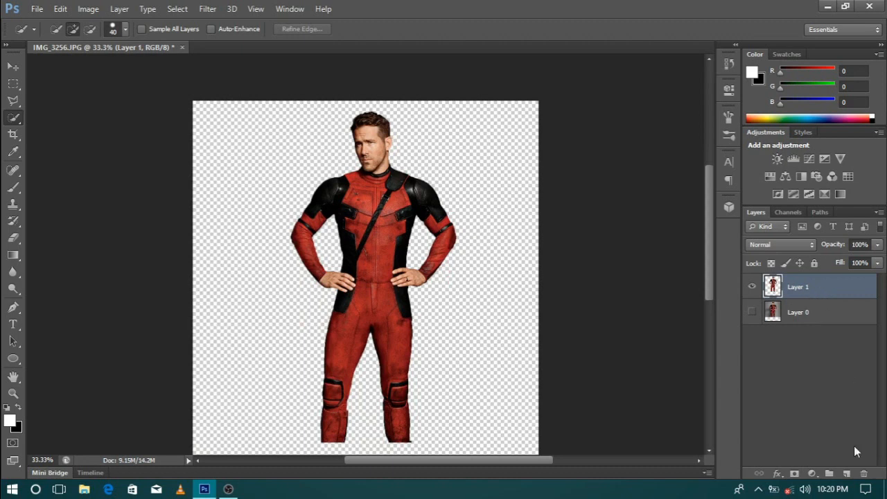
- Add a Gradient Fill layer above the man and base its gradient on the Black, White preset
{"action": "left_click", "coordinate": [812, 473]}
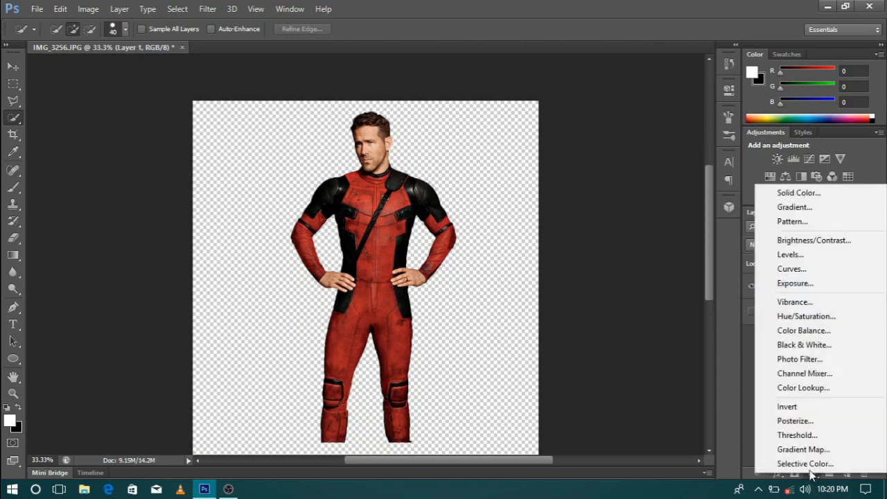
{"action": "left_click", "coordinate": [786, 208]}
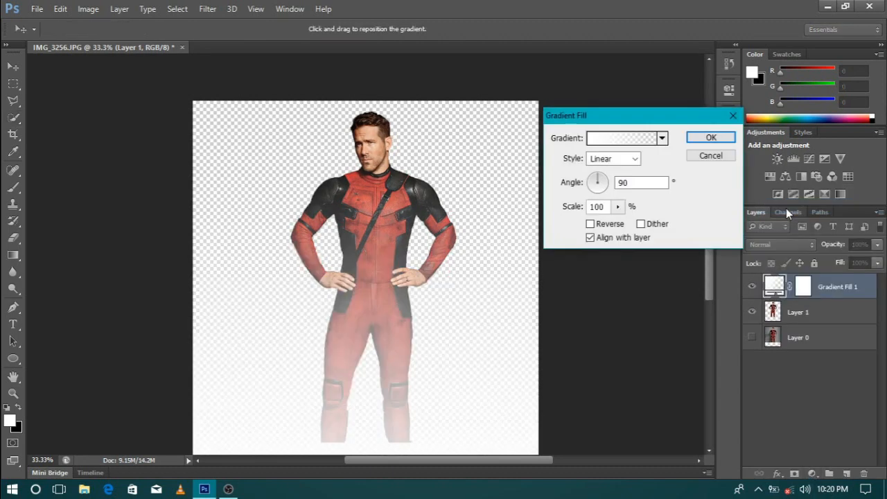
{"action": "left_click", "coordinate": [609, 140]}
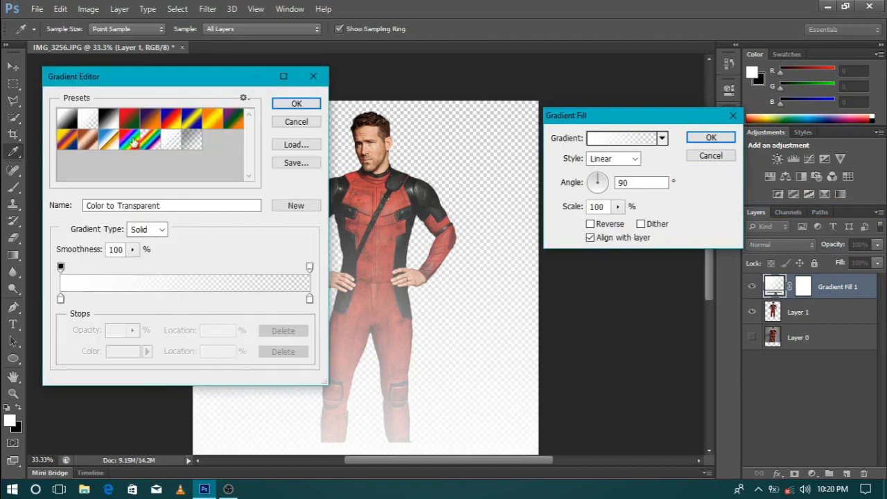
{"action": "left_click", "coordinate": [109, 119]}
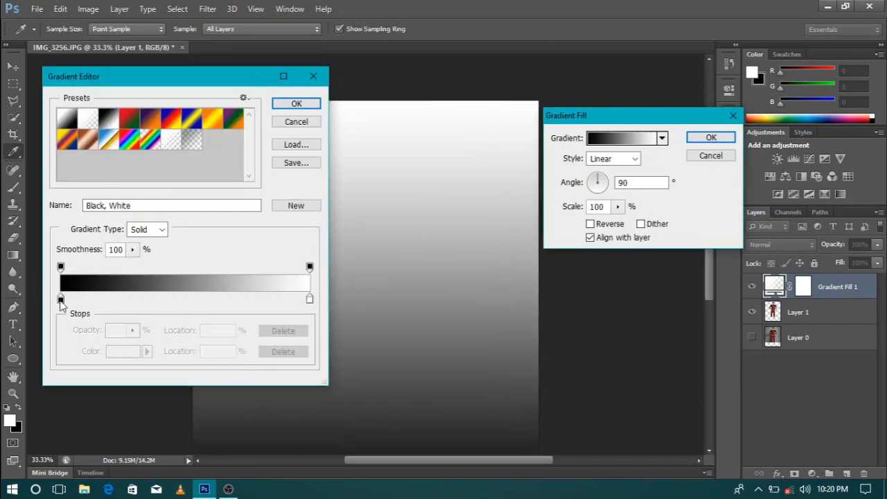
- Change the gradient's black color stop to dark blue 0d025c
{"action": "left_click", "coordinate": [60, 299]}
{"action": "left_click", "coordinate": [118, 351]}
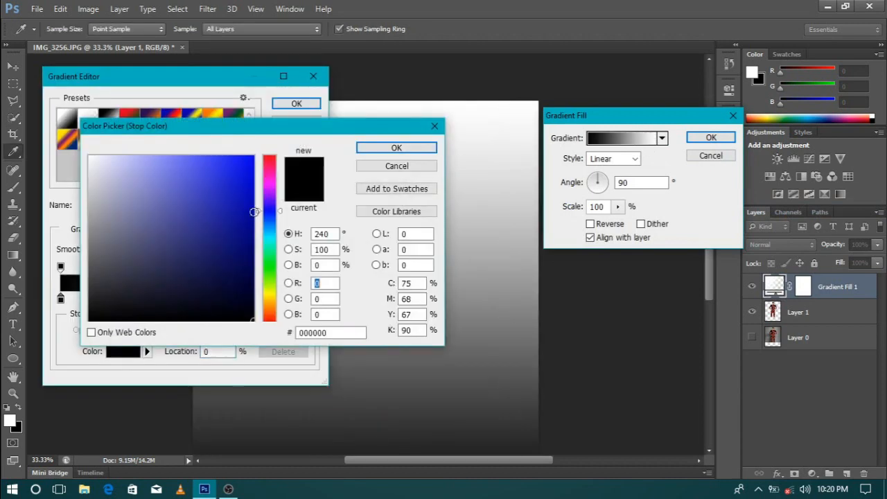
{"action": "mouse_move", "coordinate": [271, 206]}
{"action": "left_mouse_down"}
{"action": "mouse_move", "coordinate": [275, 222]}
{"action": "mouse_move", "coordinate": [270, 215]}
{"action": "left_mouse_up"}
{"action": "left_click_drag", "start_coordinate": [222, 242], "coordinate": [223, 248]}
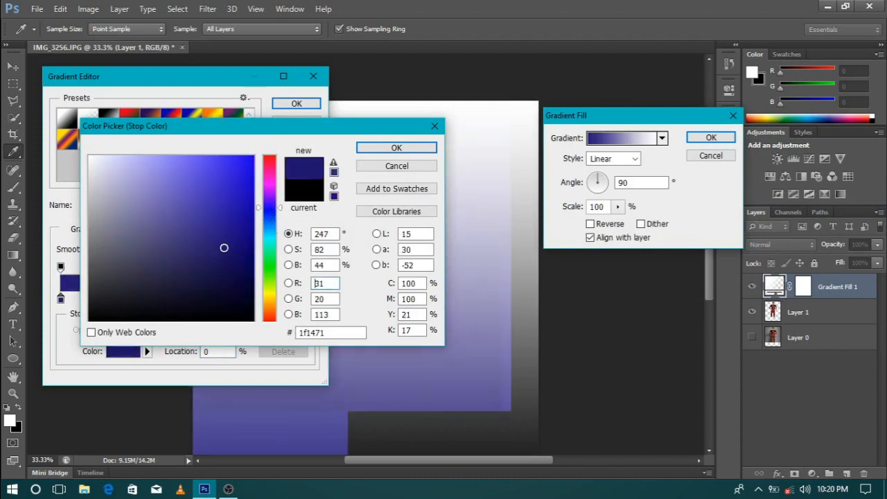
{"action": "left_click", "coordinate": [232, 239]}
{"action": "left_click", "coordinate": [250, 263]}
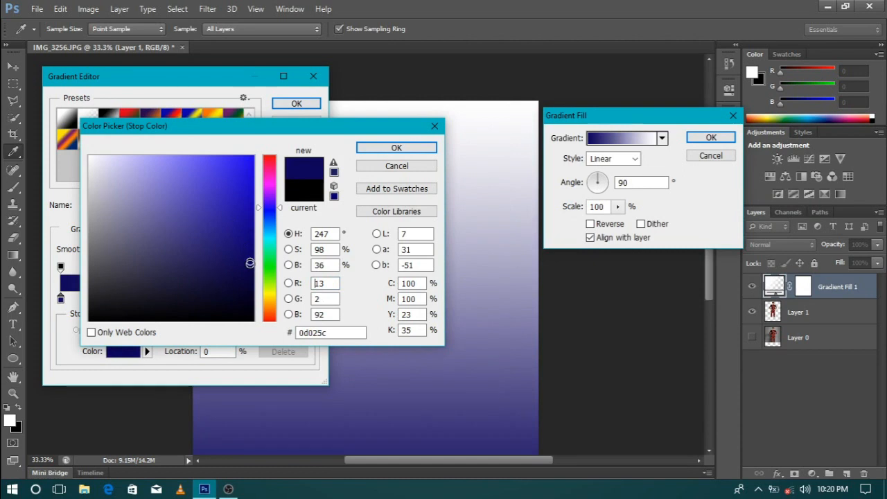
{"action": "left_click", "coordinate": [402, 149]}
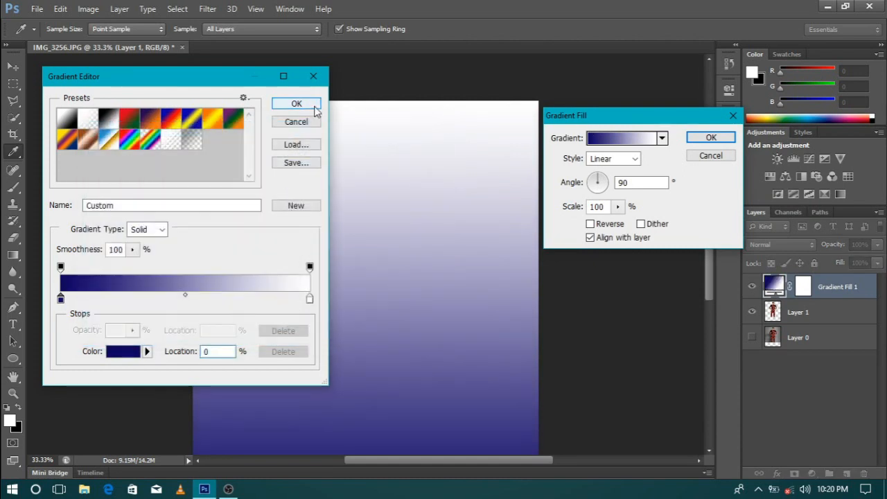
- Set the gradient fill to Radial style, reversed, at 159% scale, and apply it
{"action": "left_click", "coordinate": [313, 108]}
{"action": "left_click", "coordinate": [611, 161]}
{"action": "left_click", "coordinate": [624, 180]}
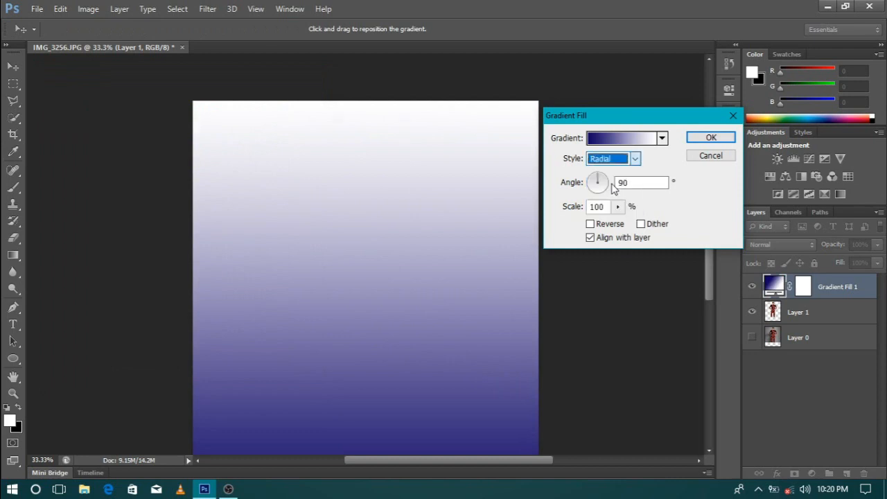
{"action": "left_click", "coordinate": [594, 225]}
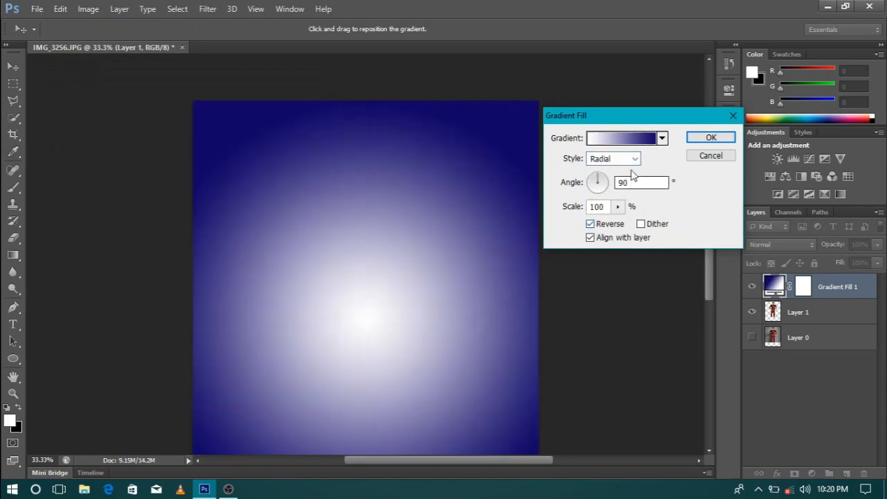
{"action": "left_click", "coordinate": [632, 161]}
{"action": "left_click", "coordinate": [616, 184]}
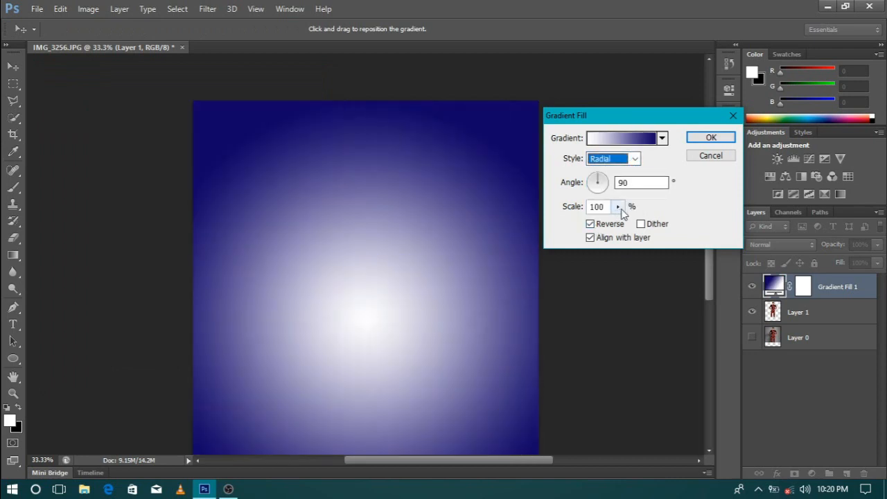
{"action": "left_click", "coordinate": [618, 207]}
{"action": "left_click_drag", "start_coordinate": [631, 223], "coordinate": [624, 229]}
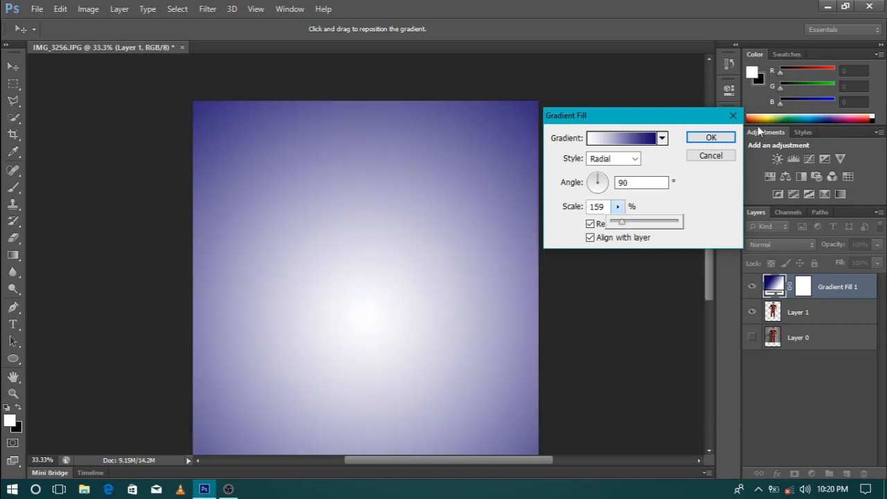
{"action": "left_click", "coordinate": [709, 138]}
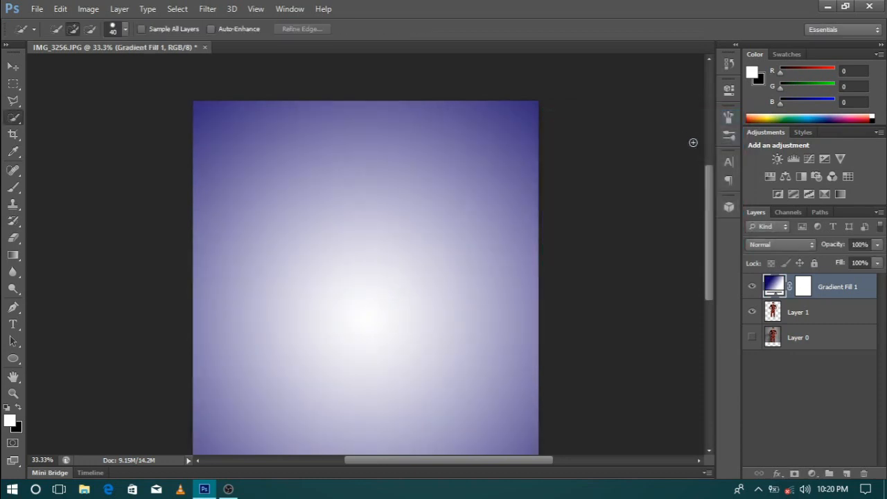
- Bring Layer 1 above the gradient fill and move the man down until his cut-off legs extend past the canvas's lower edge
{"action": "left_click_drag", "start_coordinate": [801, 319], "coordinate": [810, 274]}
{"action": "scroll", "coordinate": [576, 286], "scroll_direction": "down", "scroll_amount": 3}
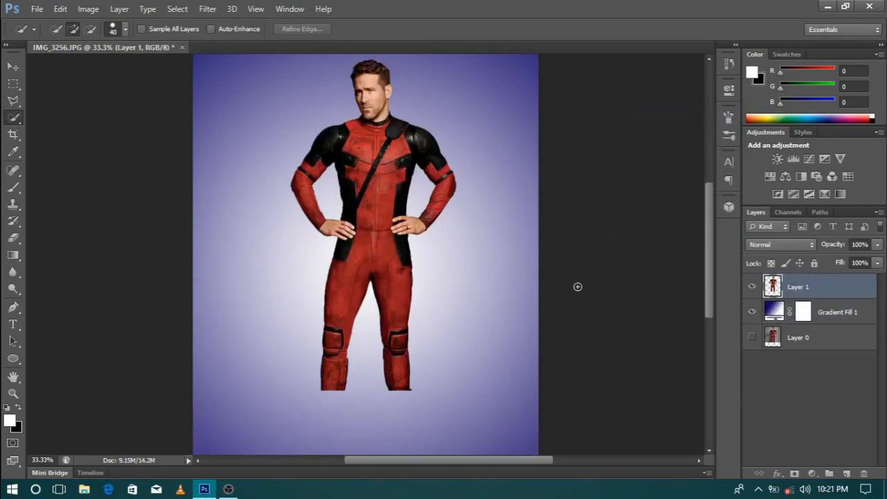
{"action": "left_click", "coordinate": [13, 67]}
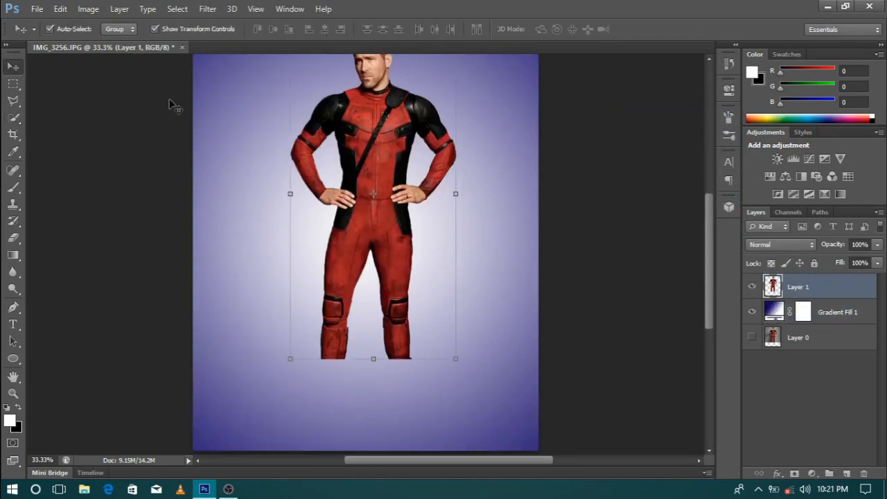
{"action": "left_click_drag", "start_coordinate": [386, 142], "coordinate": [383, 242]}
{"action": "scroll", "coordinate": [414, 243], "scroll_direction": "up", "scroll_amount": 2}
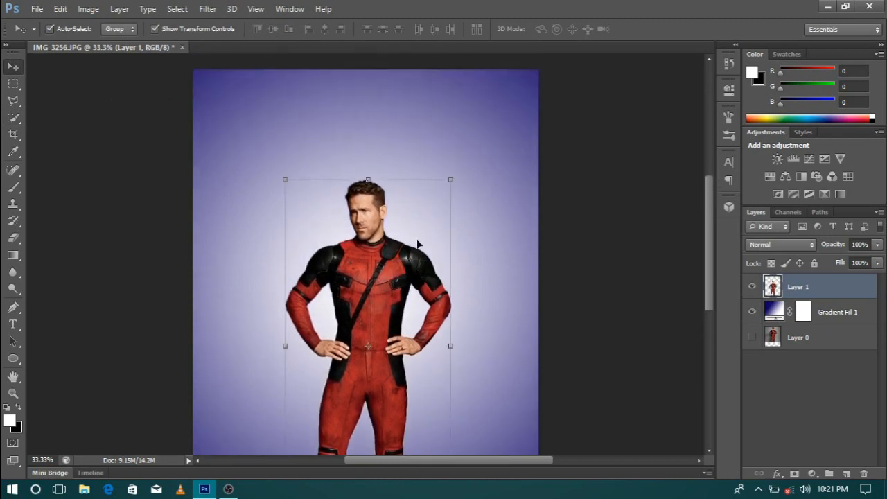
{"action": "mouse_move", "coordinate": [400, 283]}
{"action": "left_mouse_down"}
{"action": "mouse_move", "coordinate": [396, 291]}
{"action": "mouse_move", "coordinate": [404, 290]}
{"action": "left_mouse_up"}
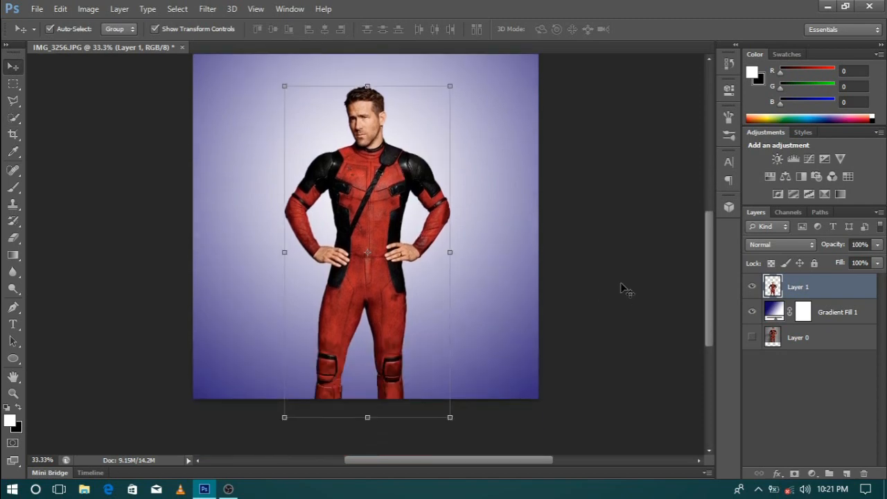
{"action": "left_click", "coordinate": [622, 285]}
{"action": "scroll", "coordinate": [516, 281], "scroll_direction": "up", "scroll_amount": 3}
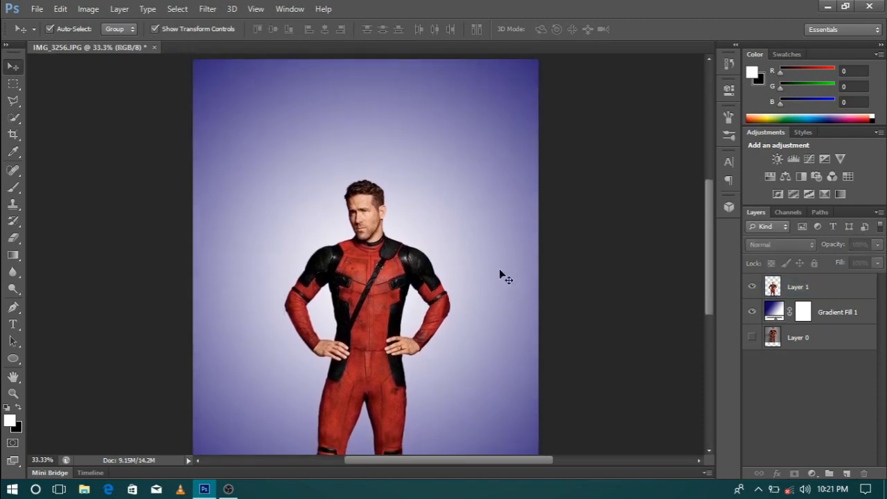
- Select a narrow vertical strip of the red suit down the man's torso and copy it from Layer 1 to a new layer
{"action": "left_click", "coordinate": [14, 86]}
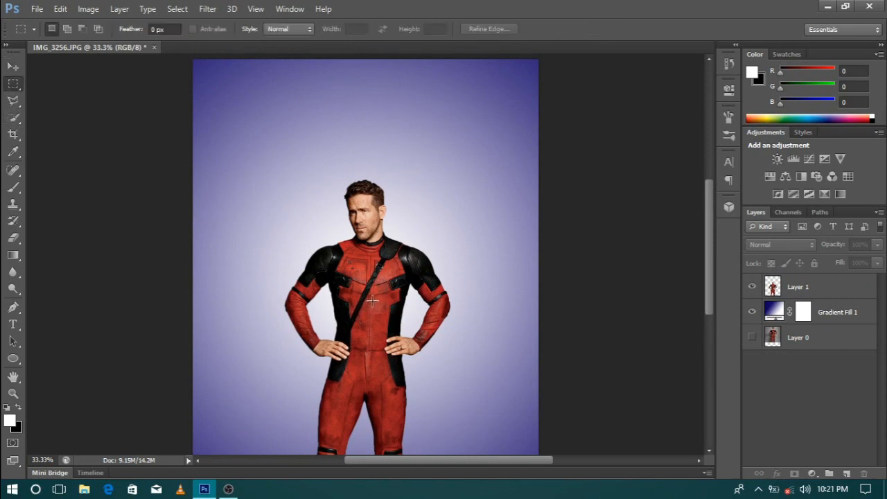
{"action": "left_click_drag", "start_coordinate": [373, 294], "coordinate": [378, 388]}
{"action": "left_click", "coordinate": [796, 288]}
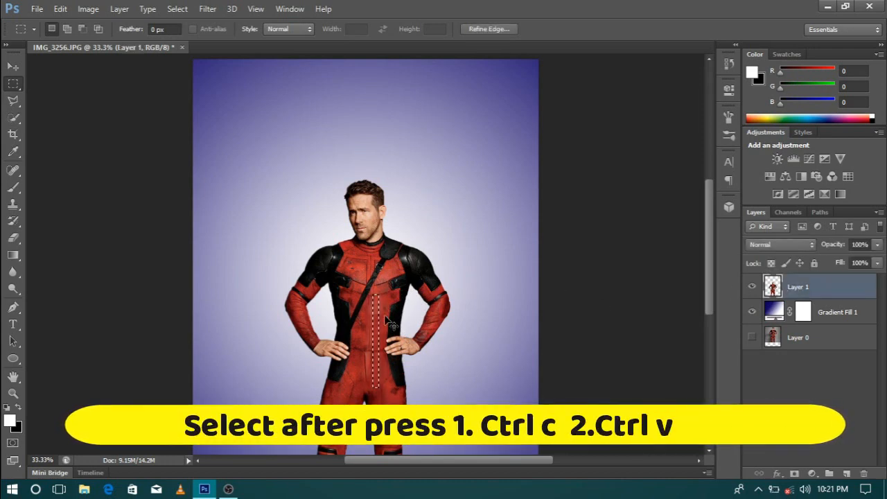
{"action": "key", "text": "ctrl+c"}
{"action": "key", "text": "ctrl+v"}
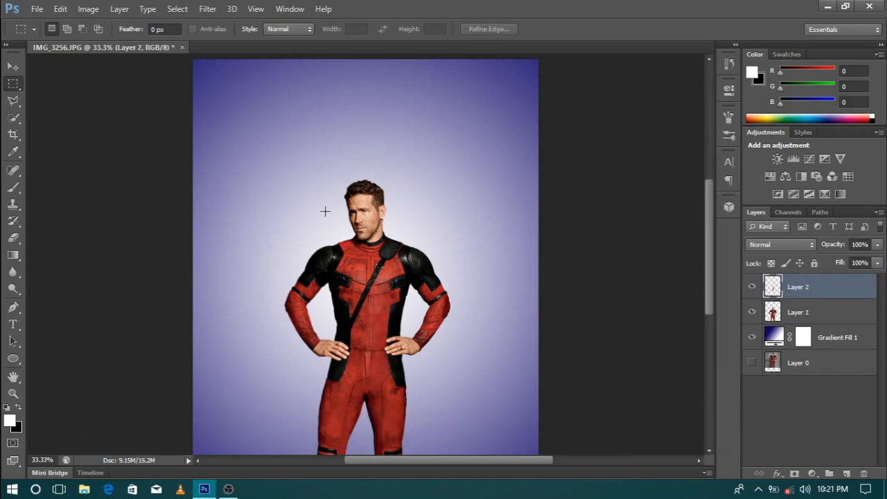
- Stretch the copied suit strip horizontally to 2560% width and move it above the man's head, flush with the canvas's upper edge
{"action": "left_click", "coordinate": [13, 66]}
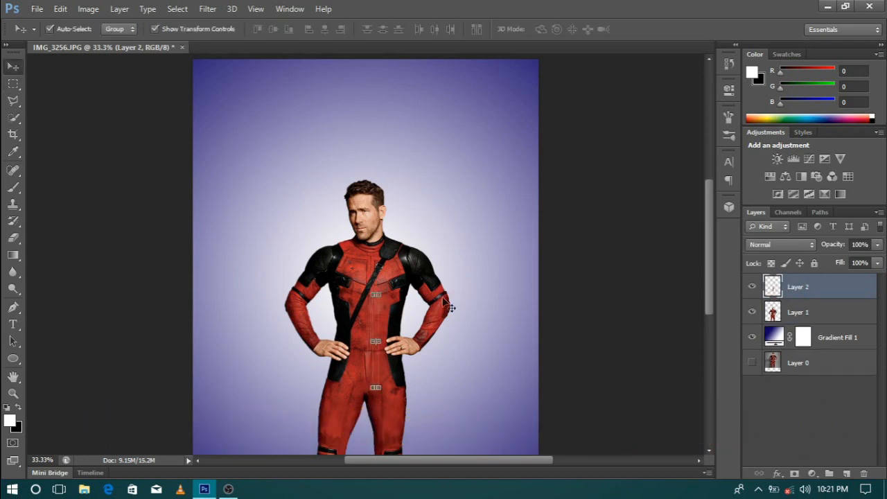
{"action": "left_click_drag", "start_coordinate": [380, 335], "coordinate": [535, 334]}
{"action": "left_click_drag", "start_coordinate": [417, 320], "coordinate": [353, 124]}
{"action": "scroll", "coordinate": [342, 131], "scroll_direction": "up", "scroll_amount": 3}
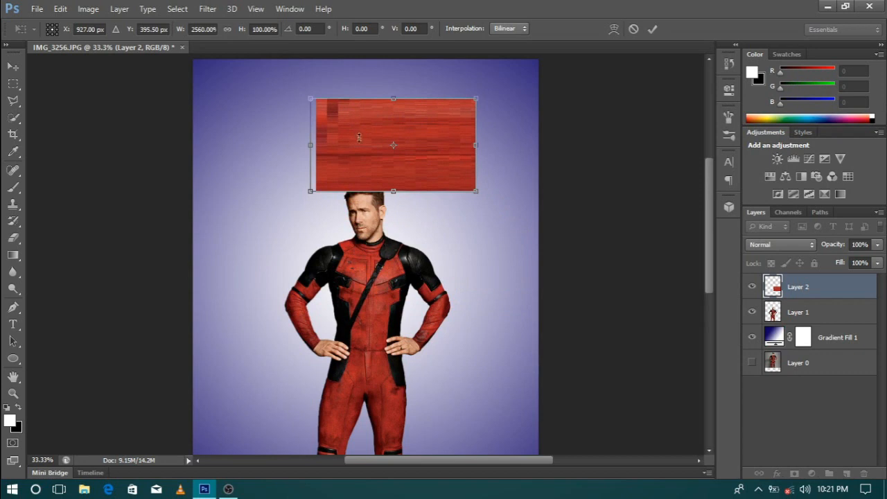
{"action": "left_click_drag", "start_coordinate": [341, 202], "coordinate": [267, 167]}
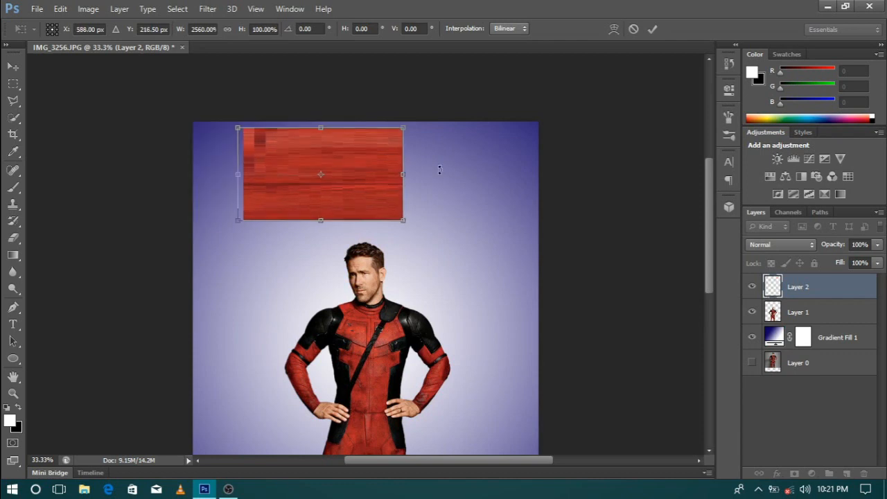
{"action": "left_click_drag", "start_coordinate": [392, 173], "coordinate": [392, 167]}
- Widen the red block to span the full canvas width and slightly reduce its height from its lower edge
{"action": "left_click_drag", "start_coordinate": [465, 162], "coordinate": [554, 146]}
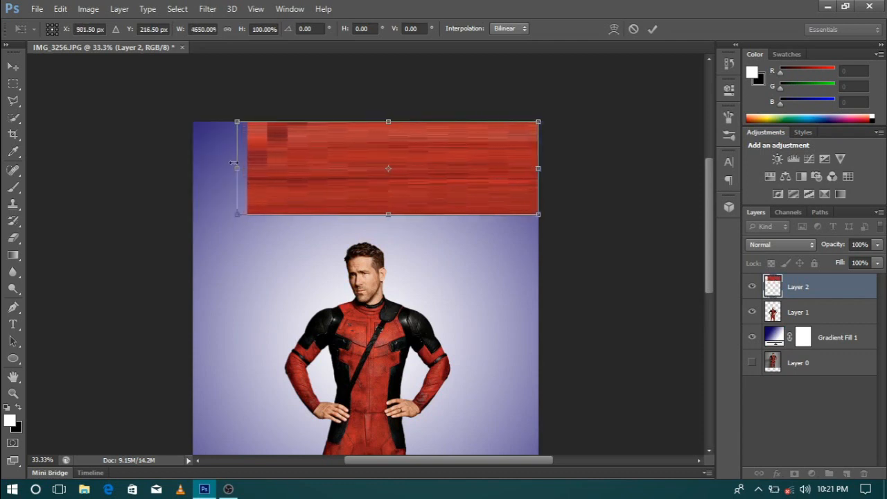
{"action": "left_click_drag", "start_coordinate": [238, 165], "coordinate": [229, 164]}
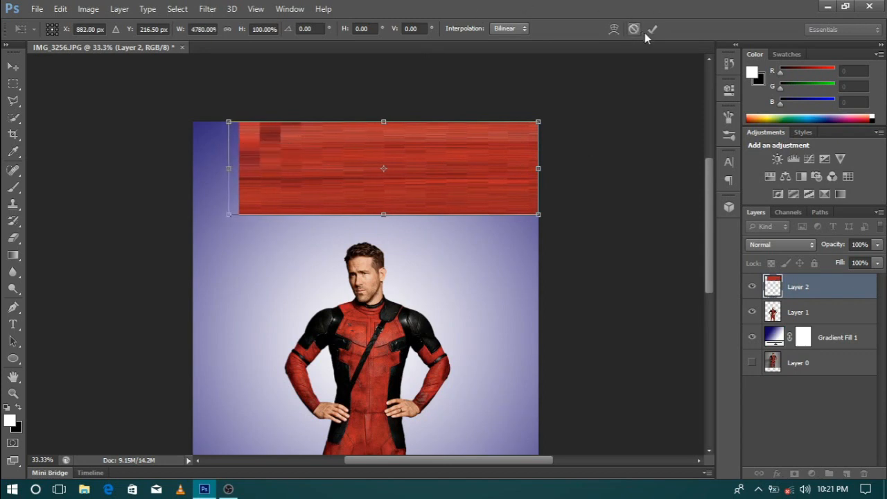
{"action": "left_click", "coordinate": [650, 32]}
{"action": "left_click_drag", "start_coordinate": [233, 169], "coordinate": [196, 165]}
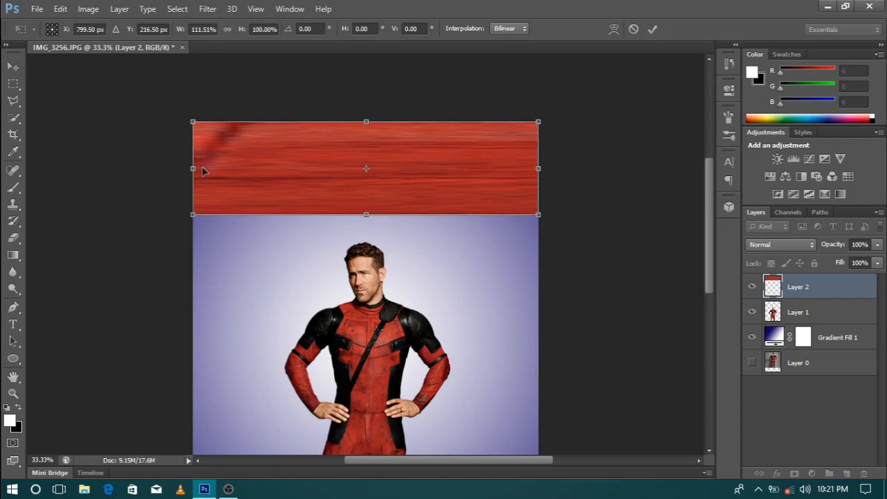
{"action": "left_click", "coordinate": [652, 29]}
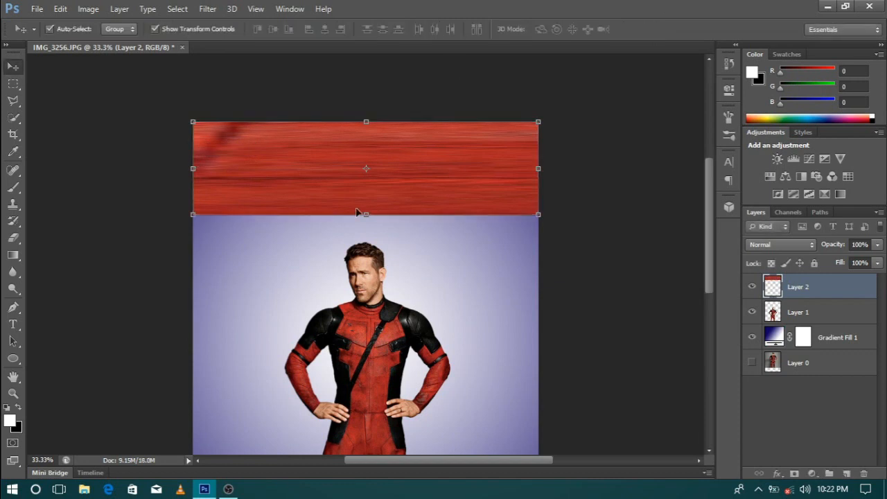
{"action": "mouse_move", "coordinate": [362, 214]}
{"action": "left_mouse_down"}
{"action": "mouse_move", "coordinate": [365, 198]}
{"action": "mouse_move", "coordinate": [368, 208]}
{"action": "left_mouse_up"}
{"action": "left_click", "coordinate": [652, 29]}
{"action": "left_click", "coordinate": [613, 162]}
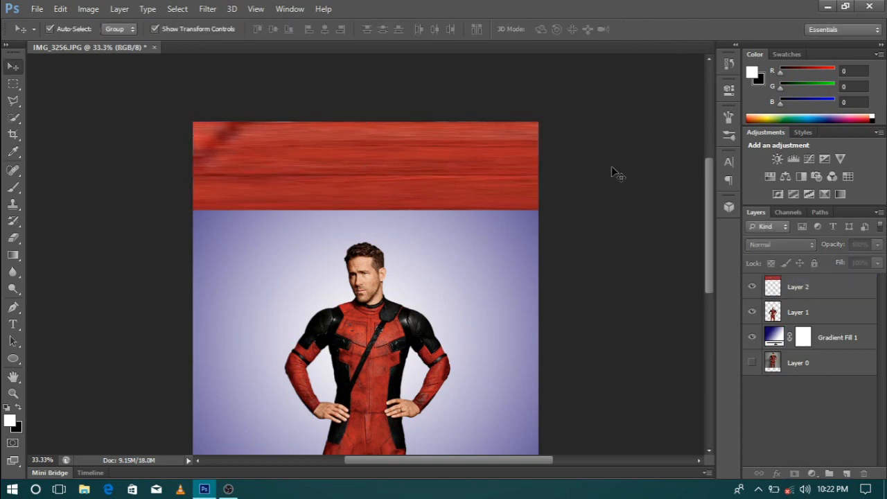
{"action": "scroll", "coordinate": [696, 239], "scroll_direction": "down", "scroll_amount": 2}
{"action": "left_click", "coordinate": [800, 311]}
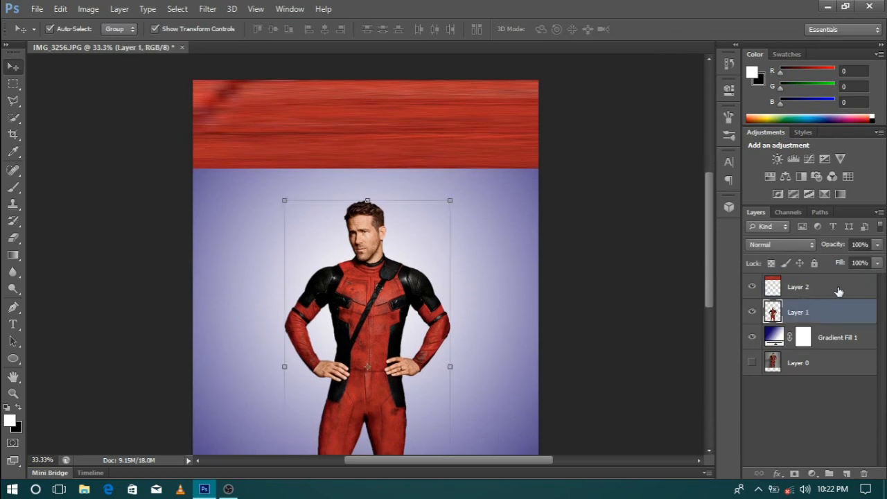
{"action": "left_click", "coordinate": [13, 84]}
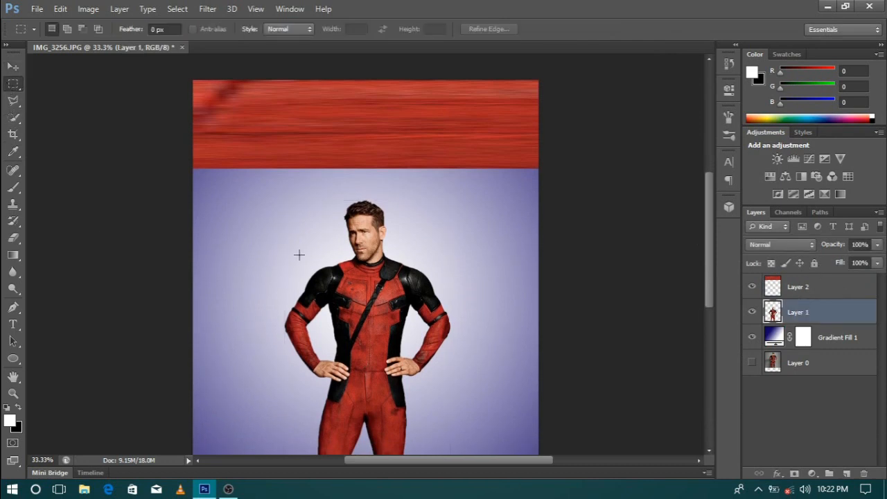
{"action": "scroll", "coordinate": [385, 303], "scroll_direction": "up", "scroll_amount": 1}
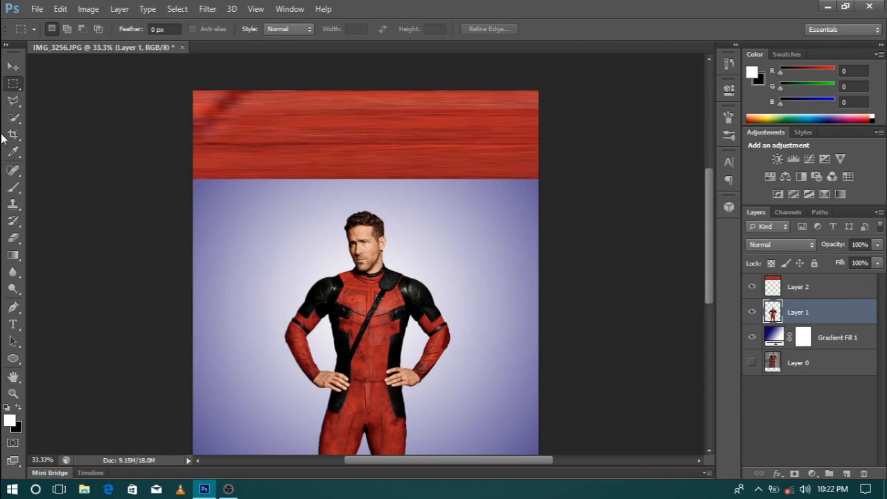
{"action": "left_click", "coordinate": [13, 66]}
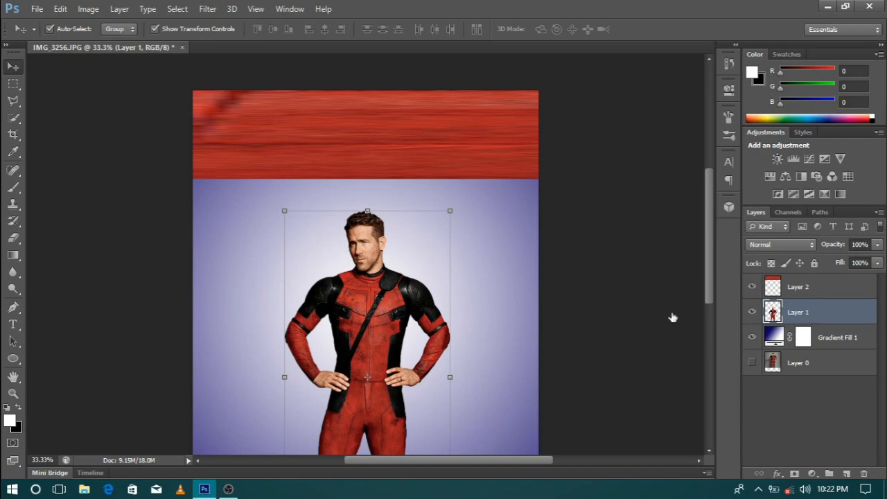
{"action": "left_click", "coordinate": [469, 300]}
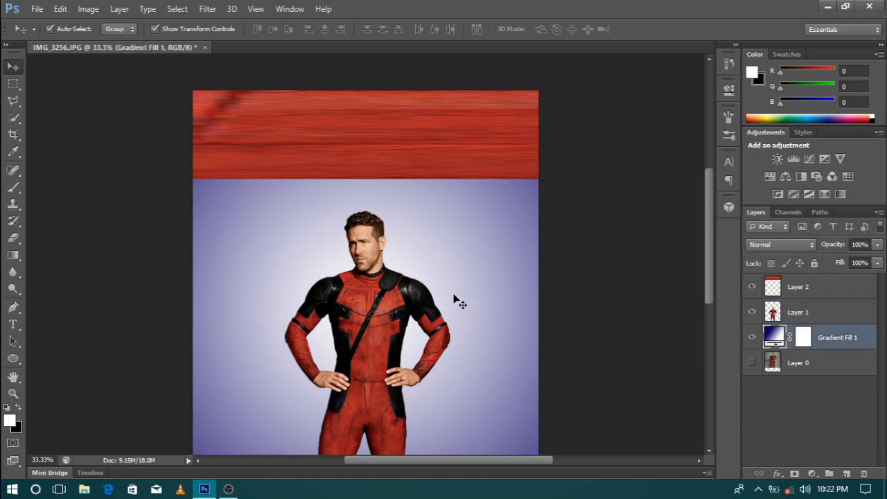
{"action": "key", "text": "ctrl+plus"}
{"action": "key", "text": "ctrl+plus"}
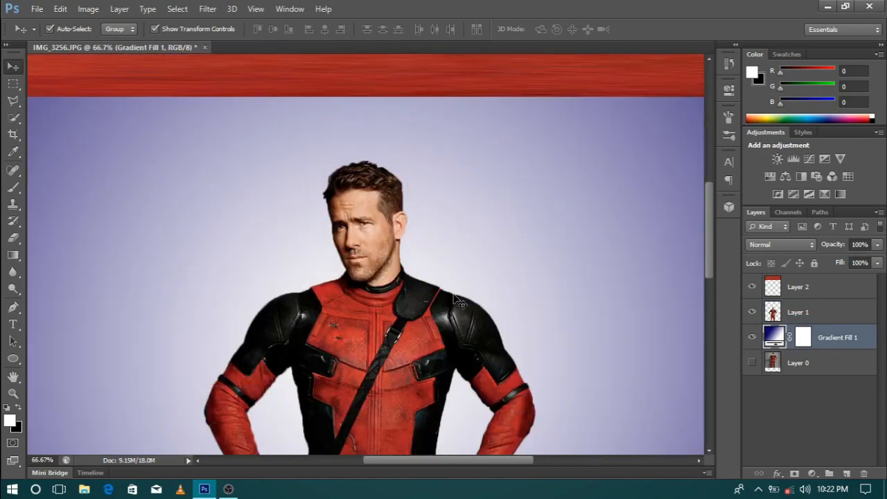
- Select a small, narrow vertical strip of skin on the man's cheek and copy it from Layer 1 to a new layer
{"action": "left_click", "coordinate": [13, 84]}
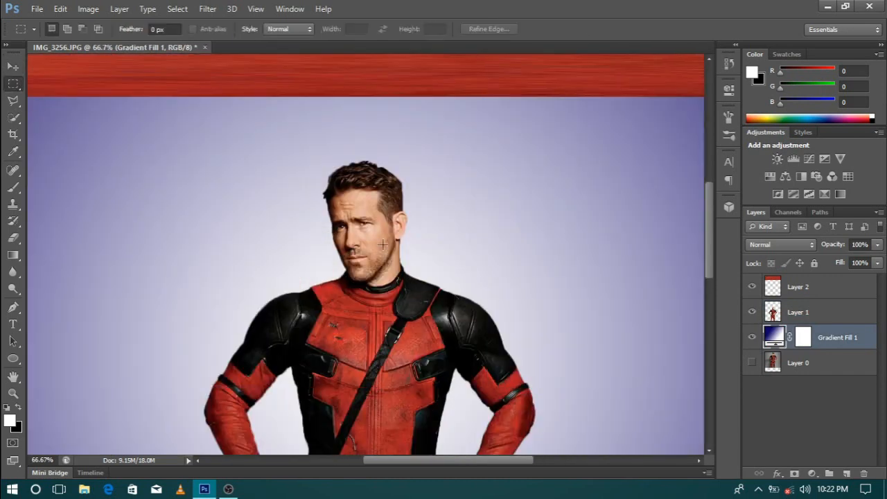
{"action": "left_click_drag", "start_coordinate": [371, 230], "coordinate": [375, 252]}
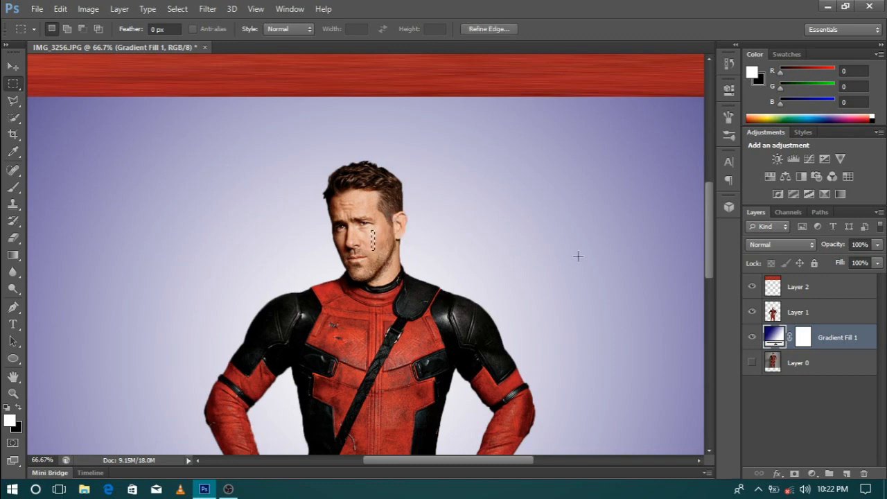
{"action": "left_click", "coordinate": [814, 310]}
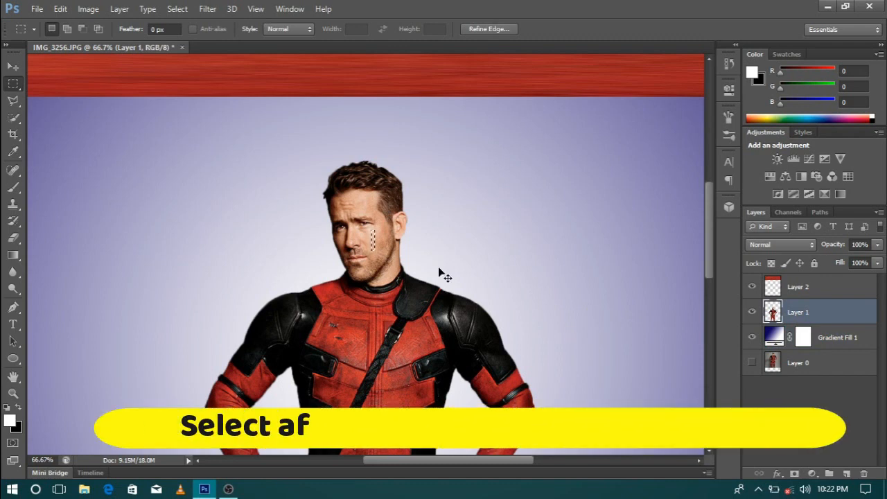
{"action": "key", "text": "ctrl+c"}
{"action": "key", "text": "ctrl+v"}
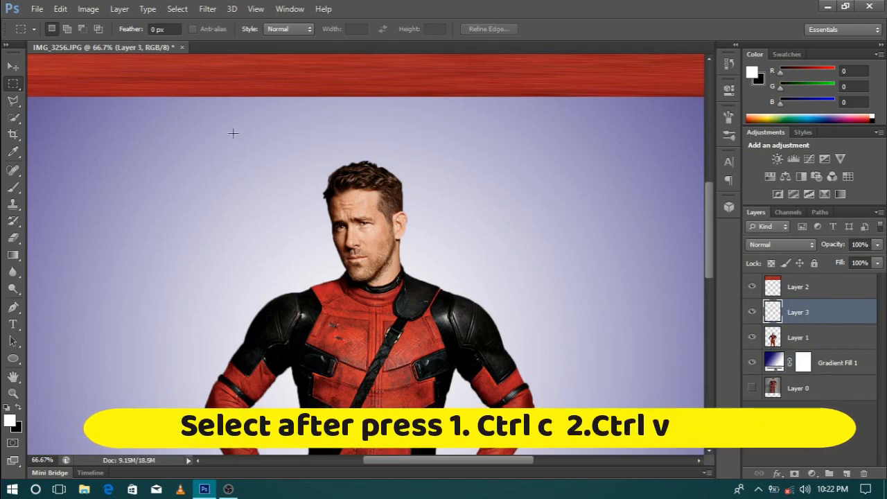
- Stretch the copied skin strip horizontally to about 14040% width and move it between the red block and the man's head
{"action": "left_click", "coordinate": [15, 65]}
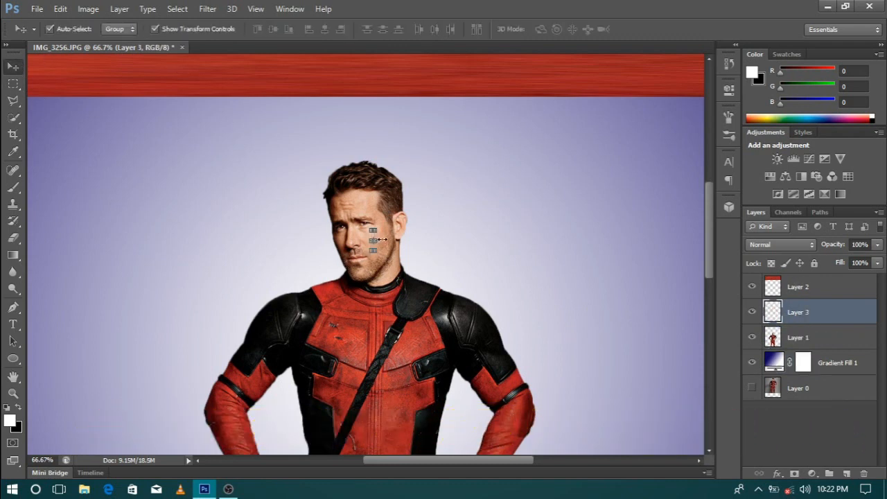
{"action": "left_click_drag", "start_coordinate": [375, 240], "coordinate": [590, 240]}
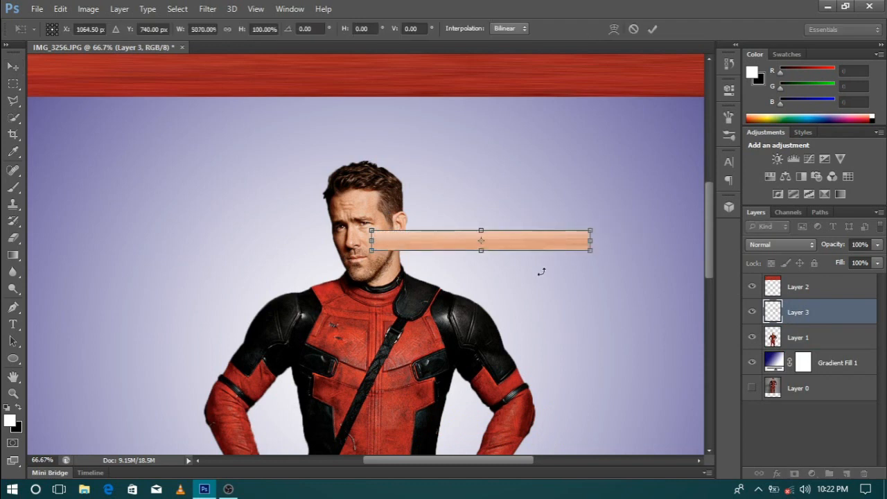
{"action": "key", "text": "ctrl+minus"}
{"action": "key", "text": "ctrl+minus"}
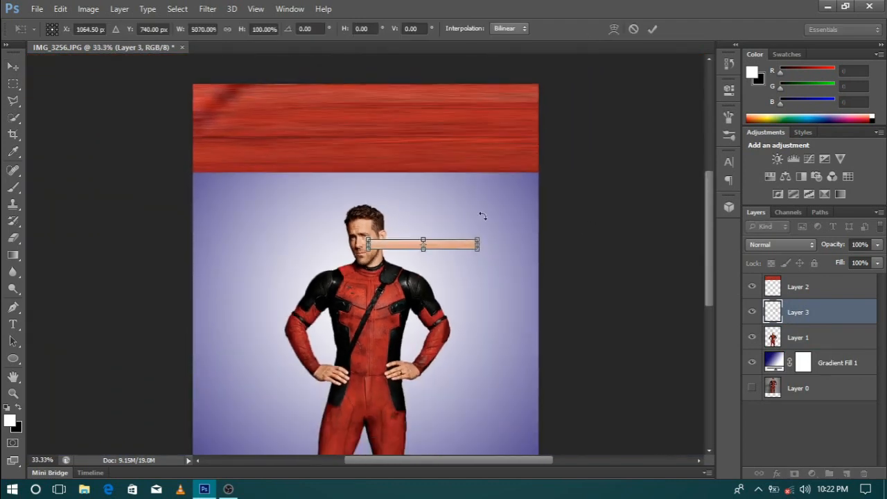
{"action": "left_click_drag", "start_coordinate": [368, 243], "coordinate": [226, 243]}
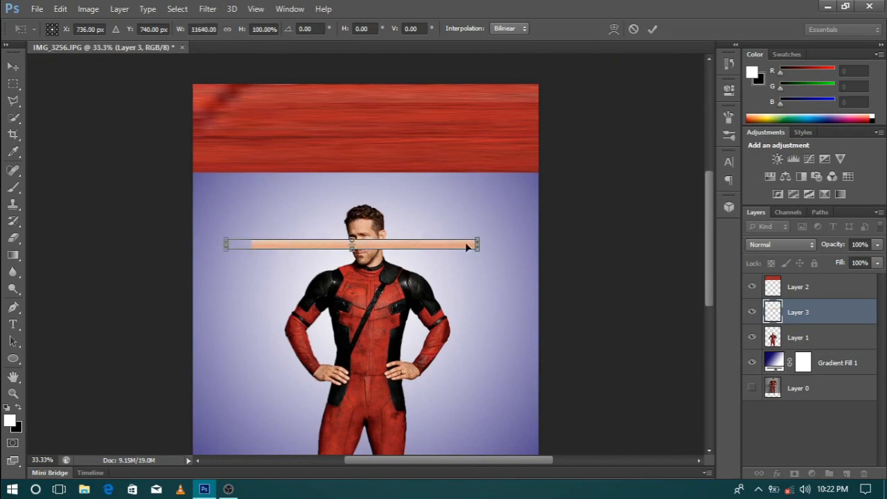
{"action": "left_click_drag", "start_coordinate": [477, 244], "coordinate": [531, 244]}
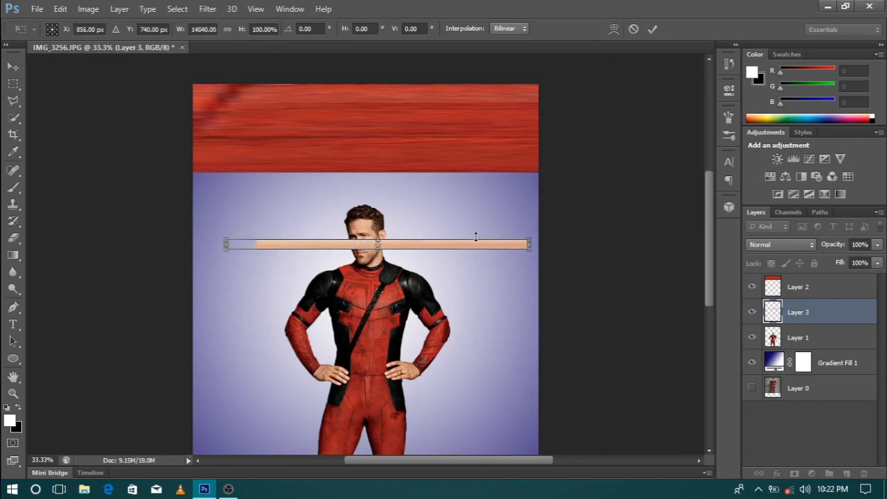
{"action": "left_click_drag", "start_coordinate": [468, 245], "coordinate": [459, 190]}
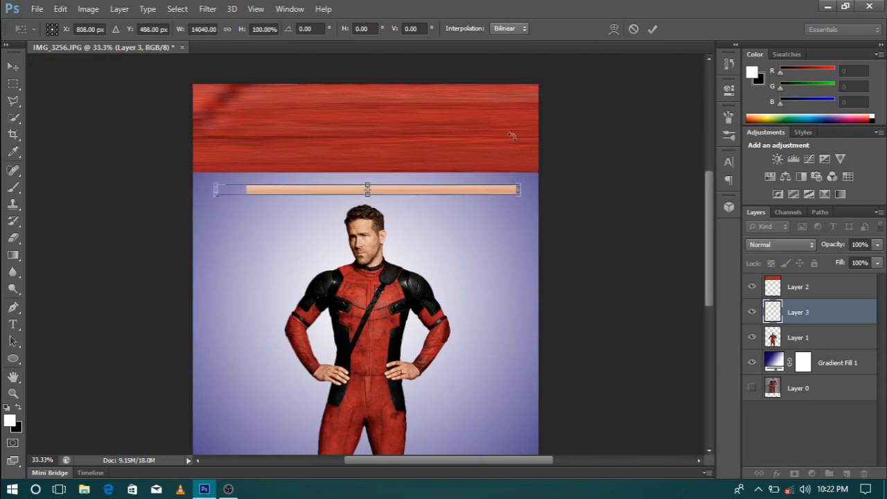
{"action": "left_click", "coordinate": [652, 28]}
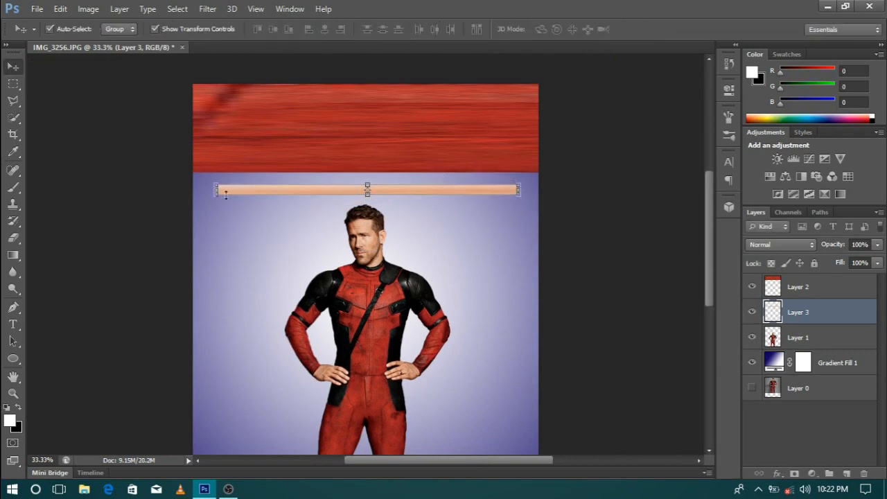
- Scale the skin strip to 191.67% height and span it across the full canvas width, flush beneath the red block
{"action": "left_click_drag", "start_coordinate": [216, 195], "coordinate": [207, 203]}
{"action": "left_click_drag", "start_coordinate": [279, 198], "coordinate": [266, 186]}
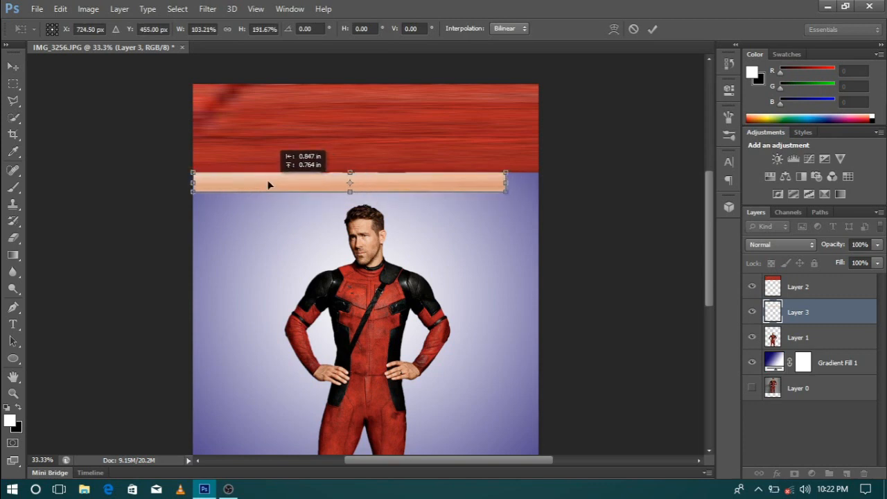
{"action": "left_click_drag", "start_coordinate": [505, 183], "coordinate": [539, 183]}
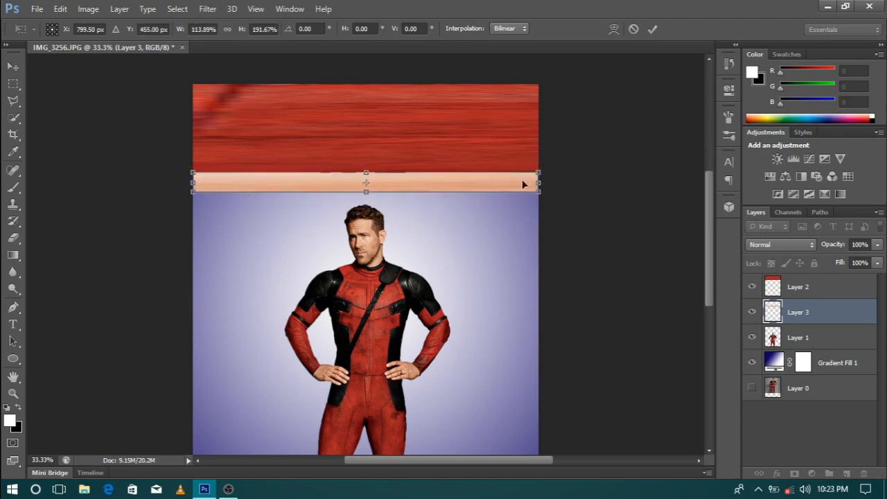
{"action": "left_click", "coordinate": [652, 29]}
{"action": "left_click", "coordinate": [657, 143]}
- Select a narrow vertical strip of the suit's black side panel above the hand and copy it from Layer 1 to a new layer
{"action": "left_click", "coordinate": [826, 336]}
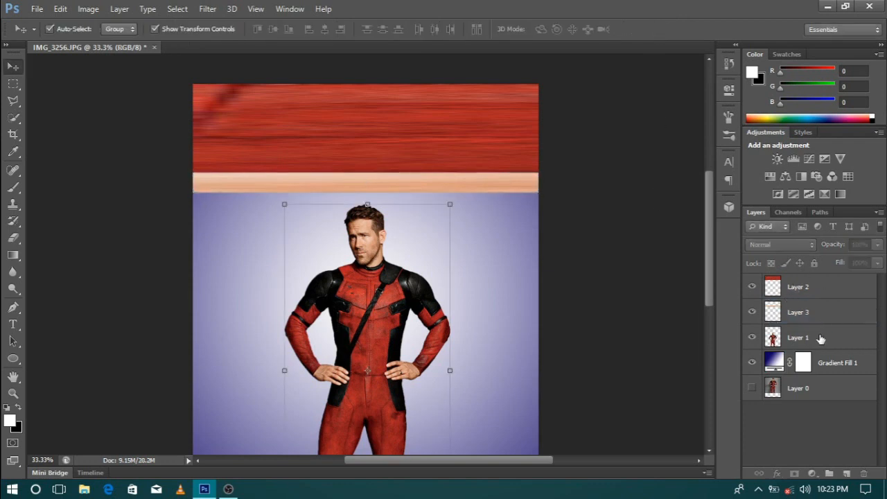
{"action": "left_click", "coordinate": [498, 335]}
{"action": "key", "text": "ctrl+plus"}
{"action": "key", "text": "ctrl+plus"}
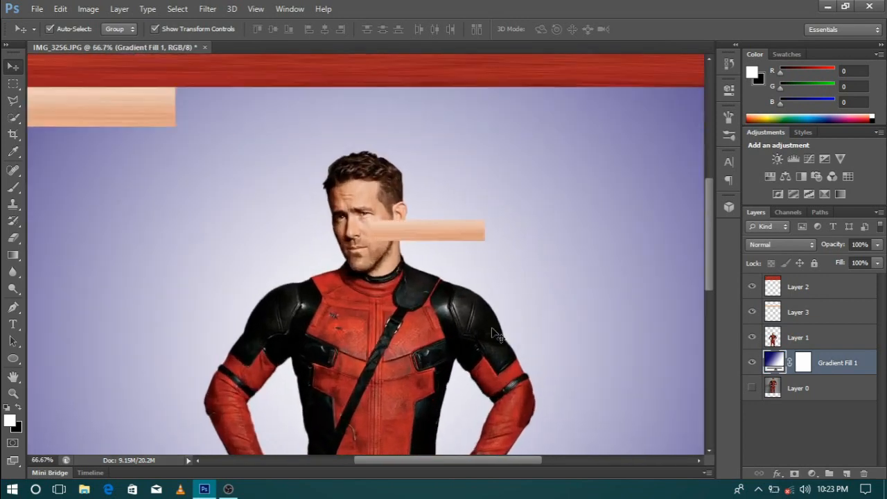
{"action": "scroll", "coordinate": [488, 326], "scroll_direction": "down", "scroll_amount": 3}
{"action": "left_click", "coordinate": [19, 83]}
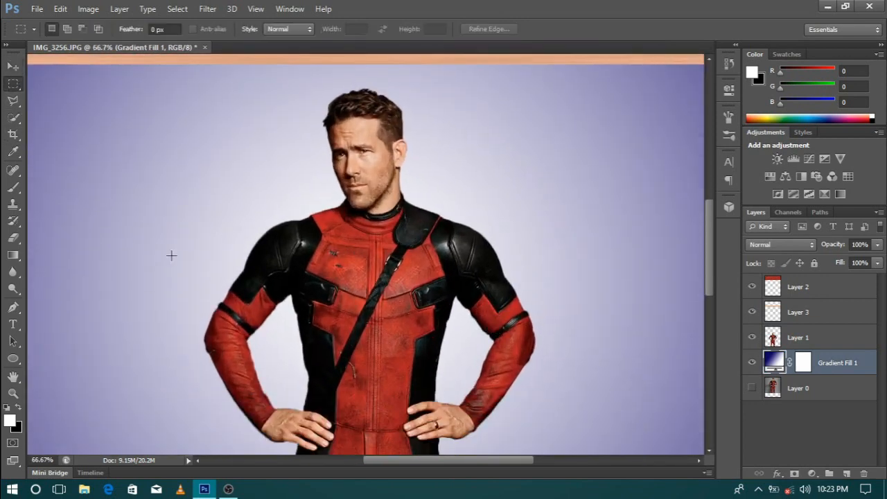
{"action": "scroll", "coordinate": [460, 383], "scroll_direction": "down", "scroll_amount": 2}
{"action": "left_click_drag", "start_coordinate": [422, 341], "coordinate": [424, 378]}
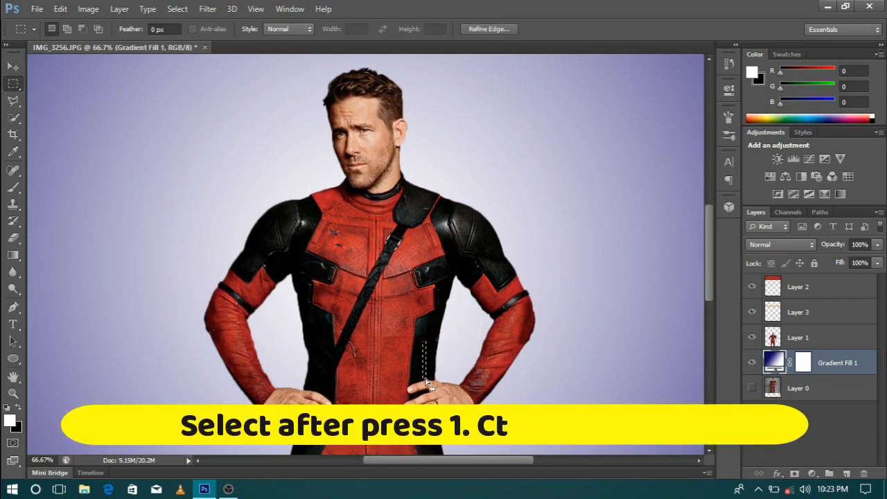
{"action": "left_click", "coordinate": [825, 338]}
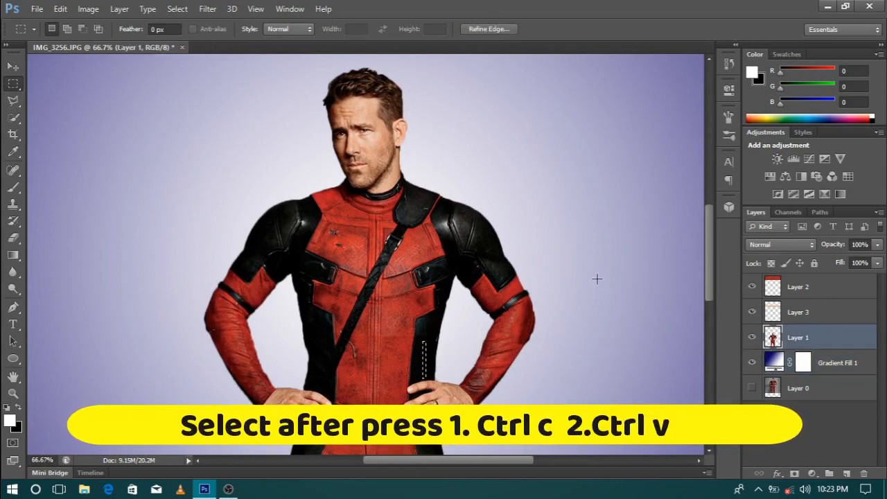
{"action": "key", "text": "ctrl+minus"}
{"action": "key", "text": "ctrl+minus"}
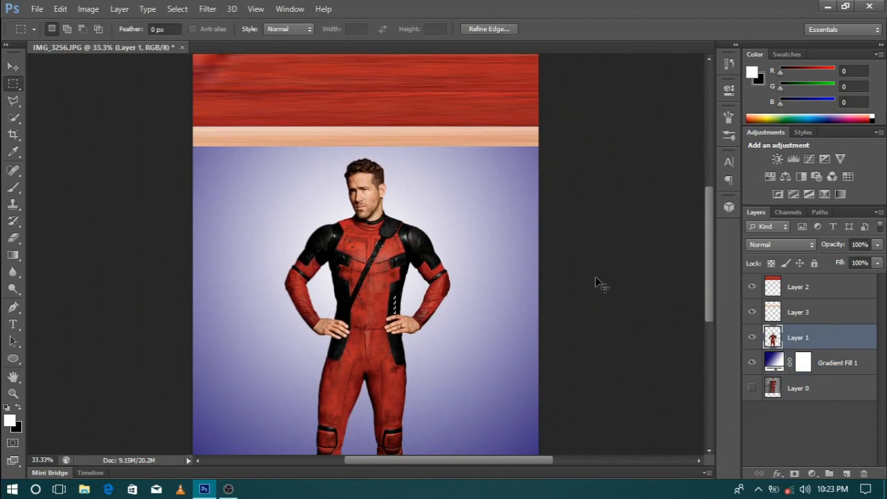
{"action": "key", "text": "ctrl+j"}
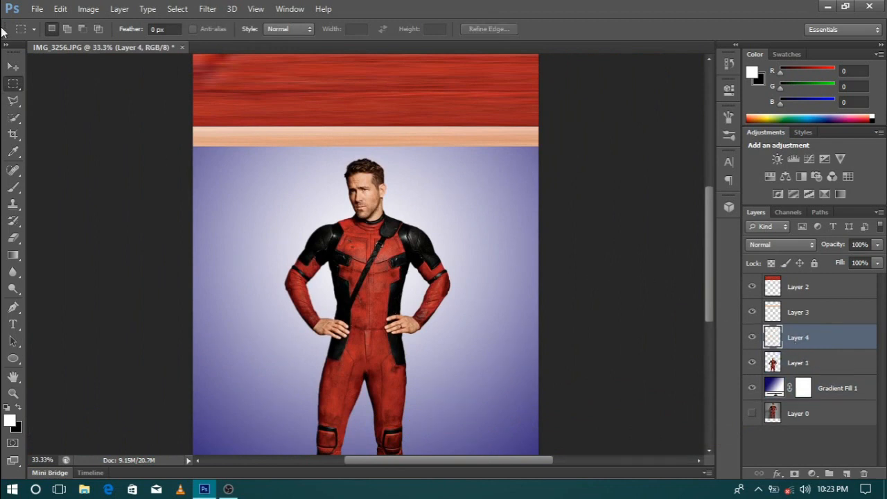
- Stretch the copied black strip horizontally into a block and move it up beside the man's head
{"action": "left_click", "coordinate": [11, 68]}
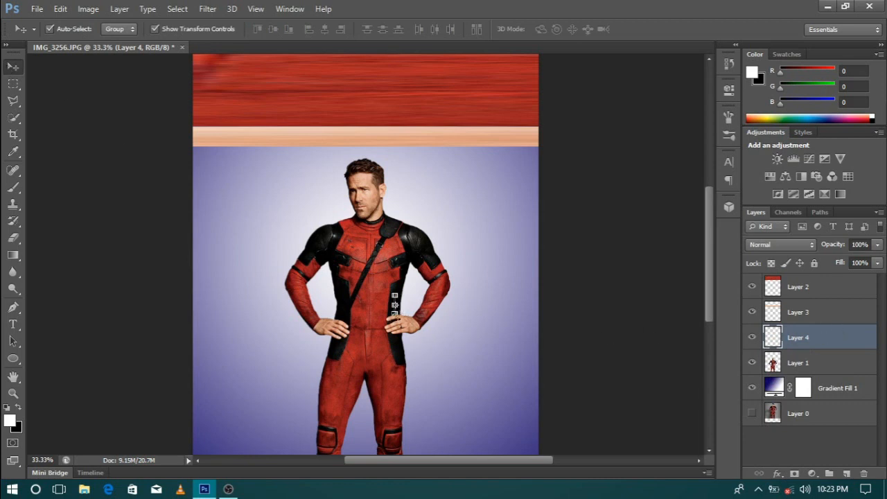
{"action": "key", "text": "ctrl+t"}
{"action": "left_click_drag", "start_coordinate": [395, 314], "coordinate": [308, 179]}
{"action": "left_click", "coordinate": [653, 29]}
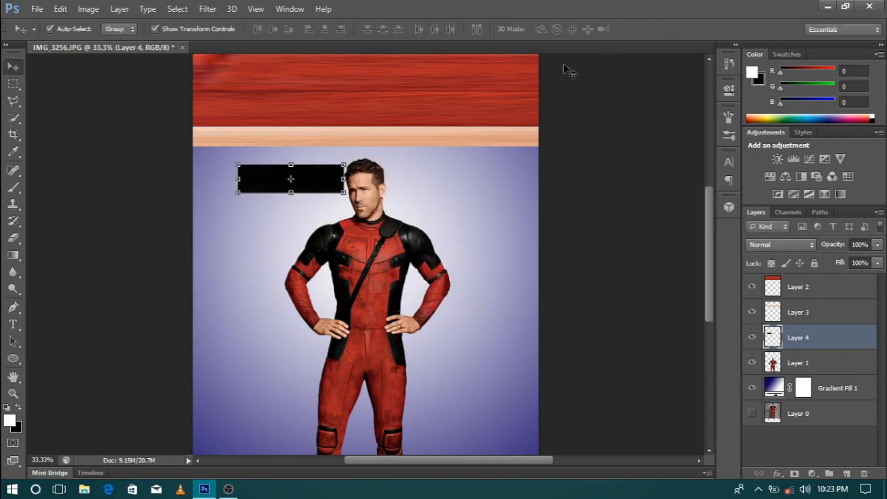
- Widen the black block to the full canvas width, place it flush beneath the skin band and reduce its height to about 41%
{"action": "left_click_drag", "start_coordinate": [345, 179], "coordinate": [532, 178]}
{"action": "left_click_drag", "start_coordinate": [350, 178], "coordinate": [301, 163]}
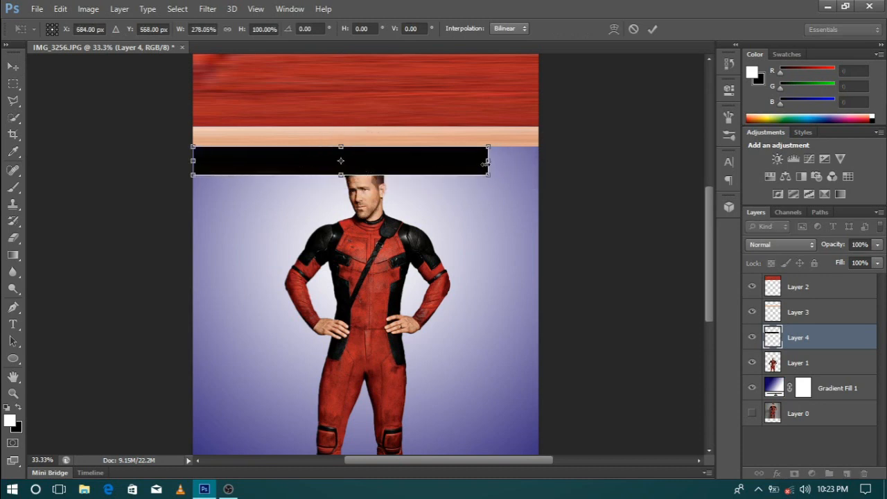
{"action": "left_click_drag", "start_coordinate": [491, 161], "coordinate": [538, 160]}
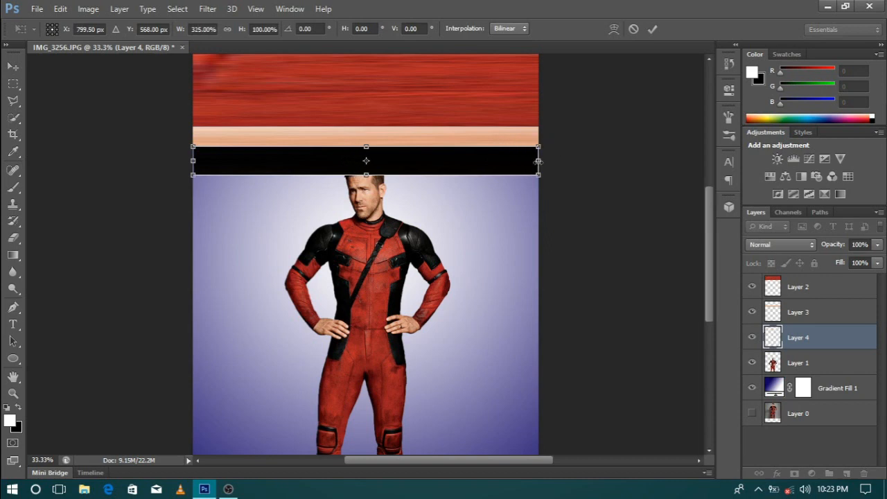
{"action": "left_click_drag", "start_coordinate": [366, 174], "coordinate": [366, 157]}
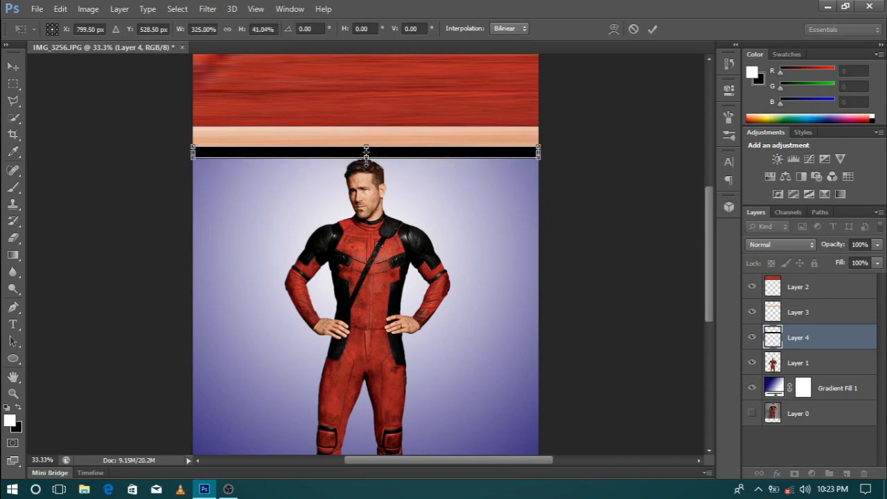
{"action": "left_click", "coordinate": [652, 31]}
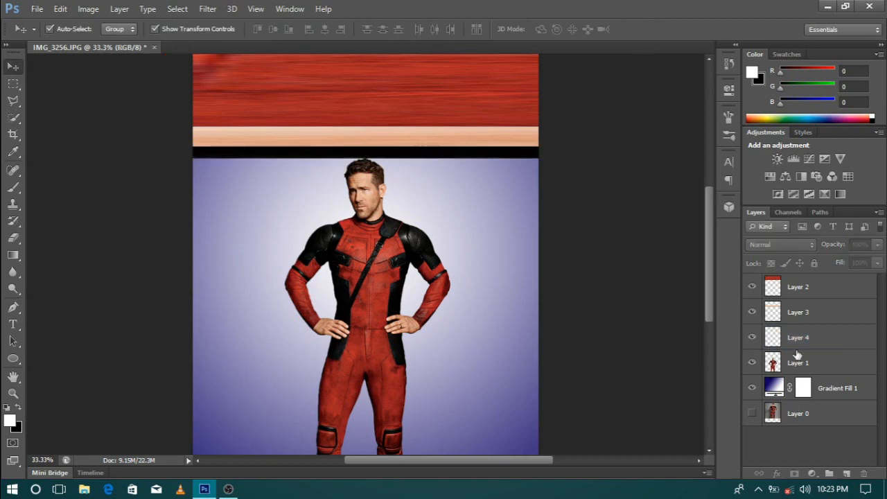
- Merge the red, skin and black band layers (Layer 2, Layer 3 and Layer 4) into one layer
{"action": "left_click", "coordinate": [817, 339]}
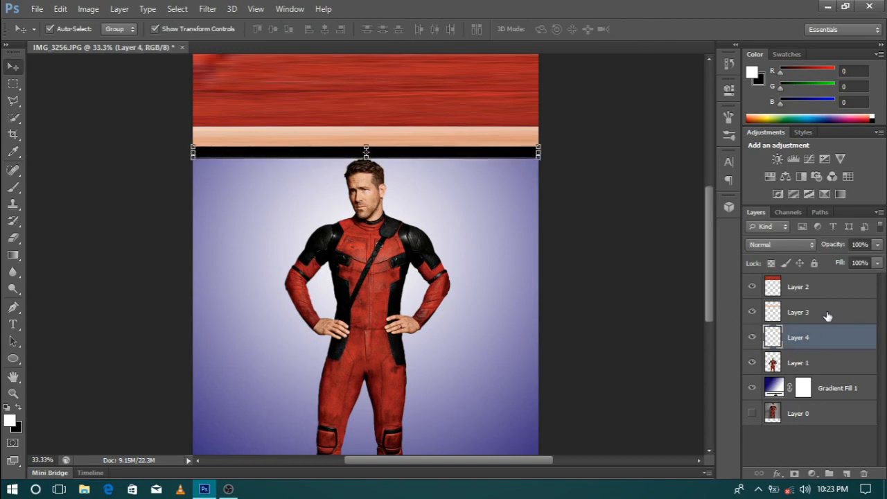
{"action": "left_click", "coordinate": [821, 311], "text": "shift"}
{"action": "left_click", "coordinate": [824, 290], "text": "ctrl"}
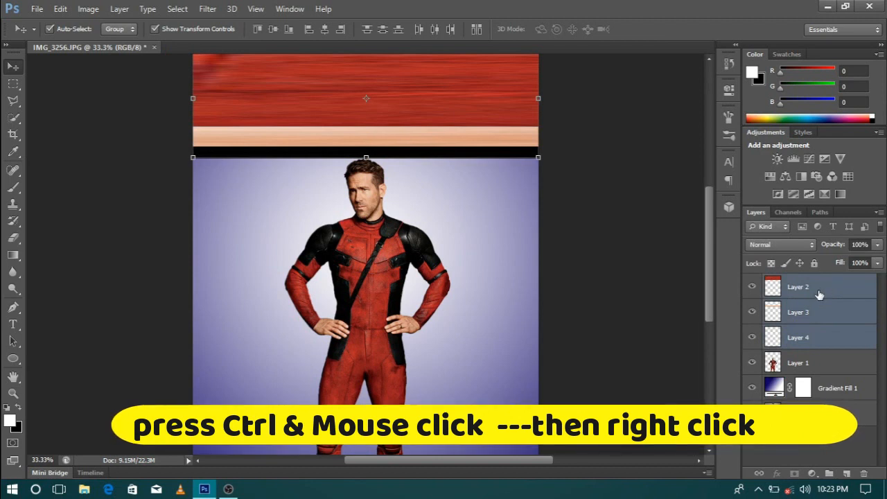
{"action": "right_click", "coordinate": [821, 291]}
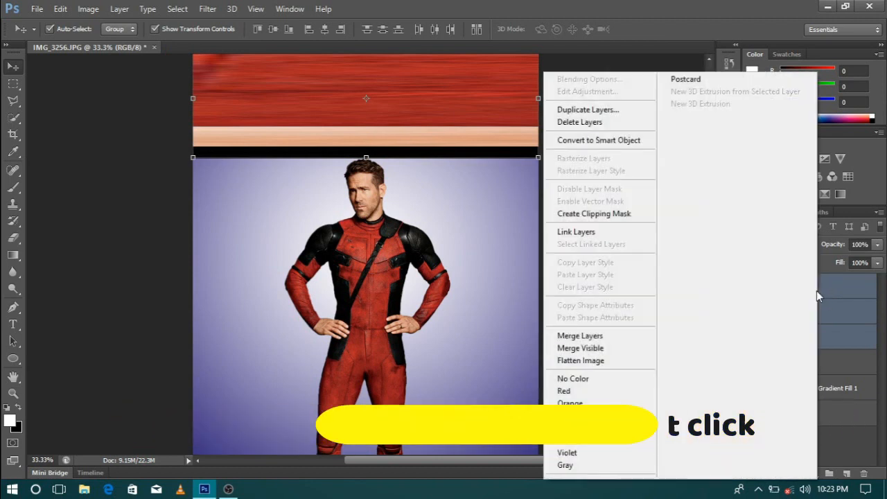
{"action": "left_click", "coordinate": [629, 338]}
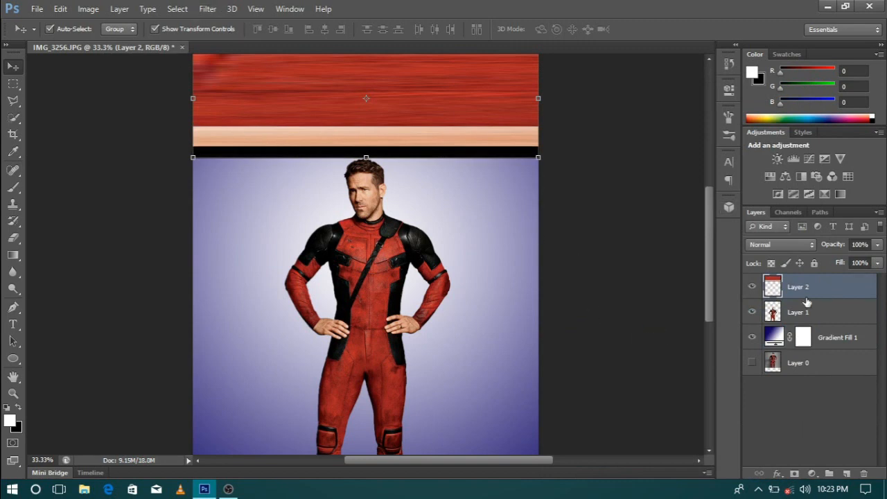
- Apply the Polar Coordinates filter to the merged bands on Layer 2 with the Rectangular to Polar option
{"action": "left_click", "coordinate": [206, 9]}
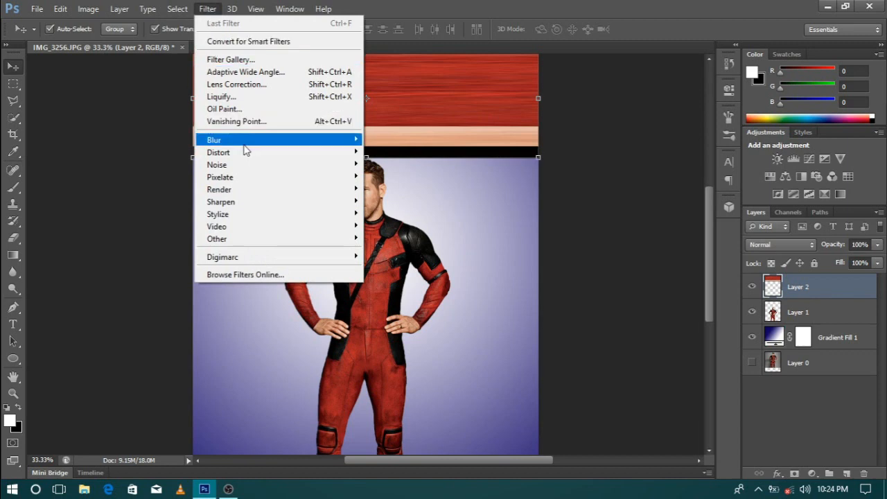
{"action": "mouse_move", "coordinate": [278, 160]}
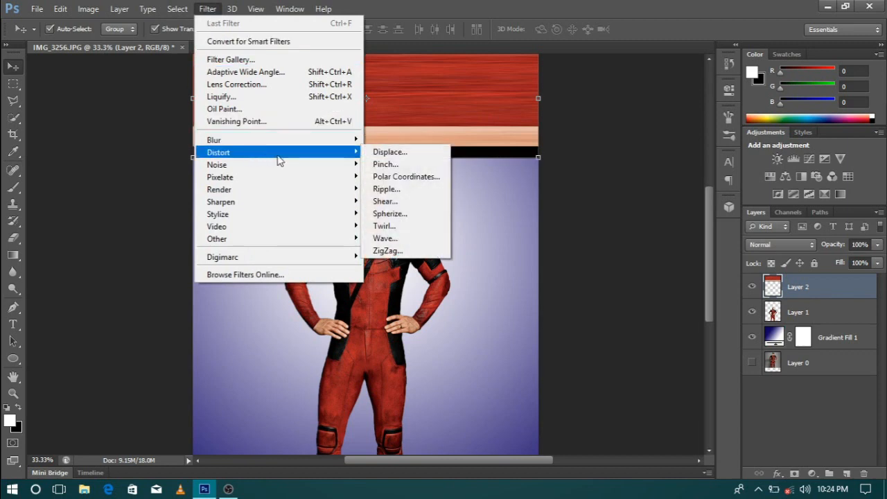
{"action": "left_click", "coordinate": [405, 178]}
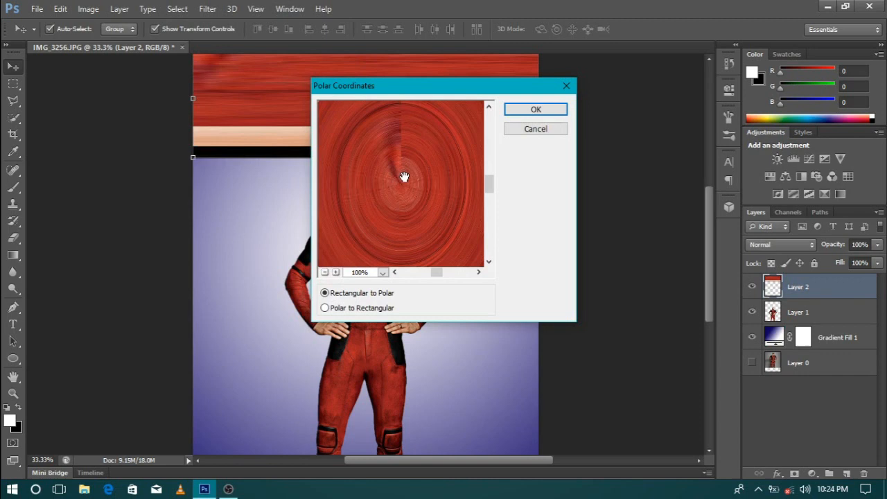
{"action": "left_click", "coordinate": [325, 273]}
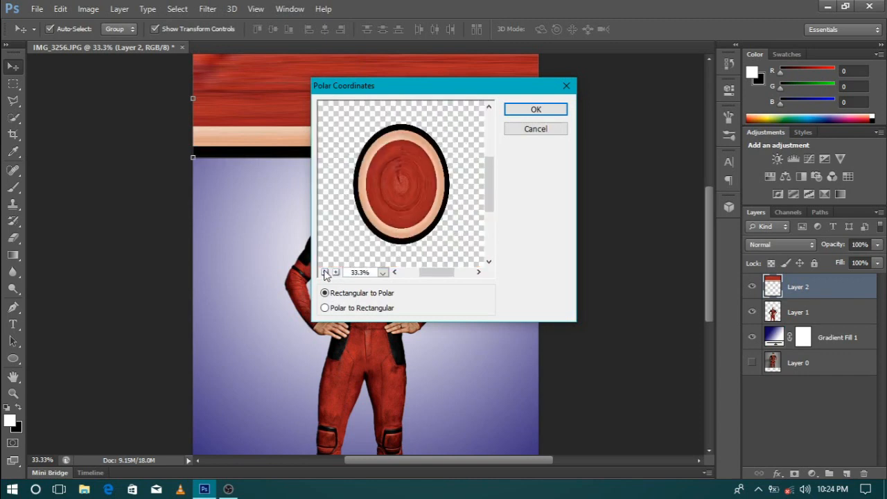
{"action": "left_click", "coordinate": [335, 273]}
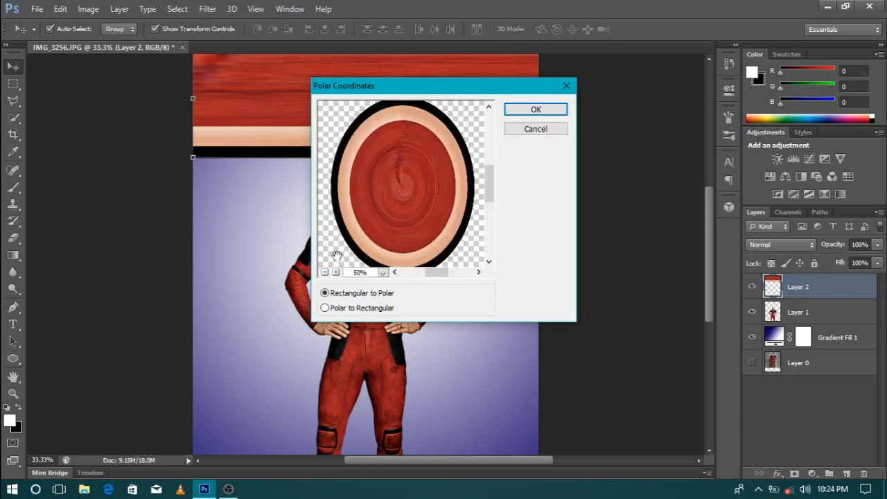
{"action": "left_click", "coordinate": [534, 110]}
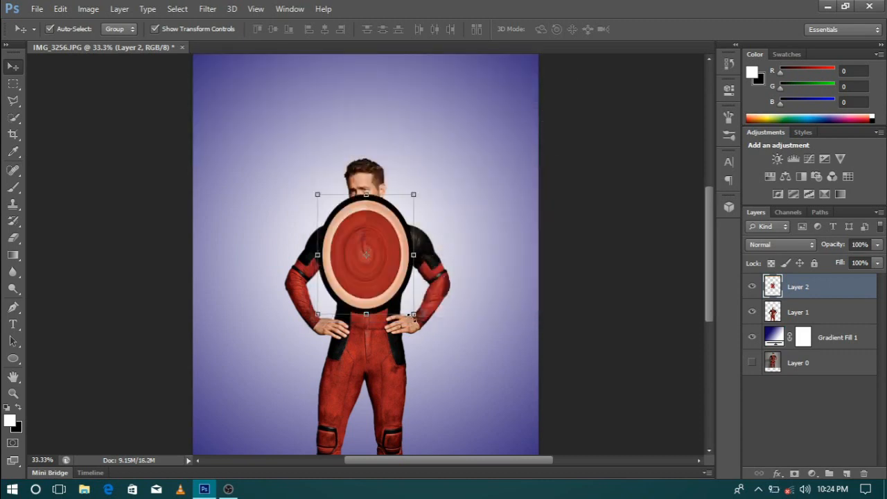
- Enlarge the oval into a round disc at about 314% width and 258% height, roughly centred over the man
{"action": "left_click_drag", "start_coordinate": [414, 315], "coordinate": [535, 433]}
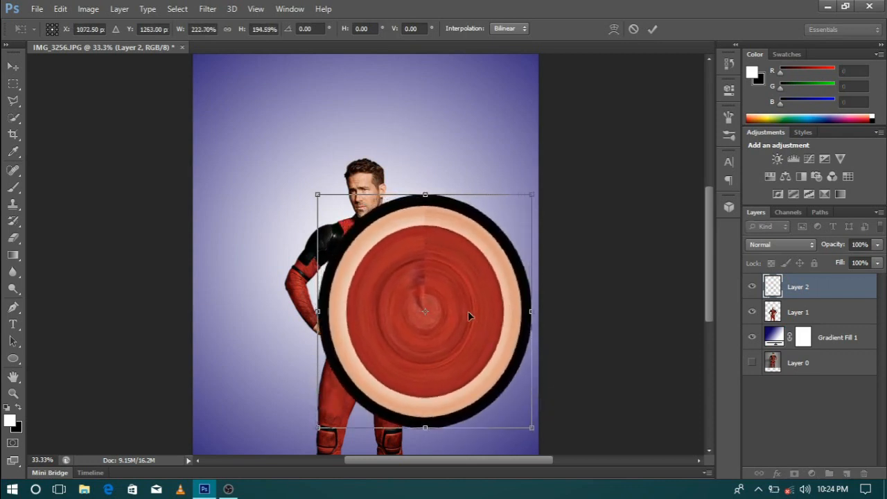
{"action": "left_click_drag", "start_coordinate": [455, 319], "coordinate": [378, 260]}
{"action": "left_click_drag", "start_coordinate": [442, 386], "coordinate": [508, 438]}
{"action": "left_click_drag", "start_coordinate": [233, 153], "coordinate": [218, 139]}
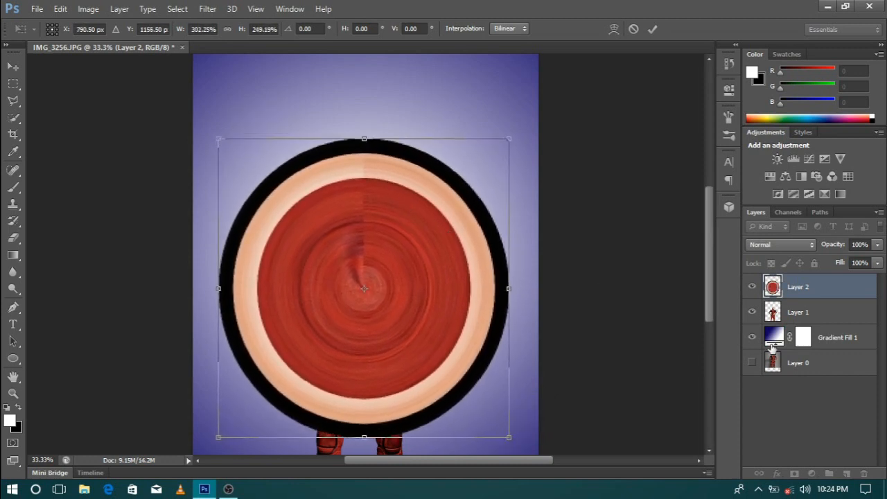
{"action": "left_click_drag", "start_coordinate": [508, 438], "coordinate": [519, 448]}
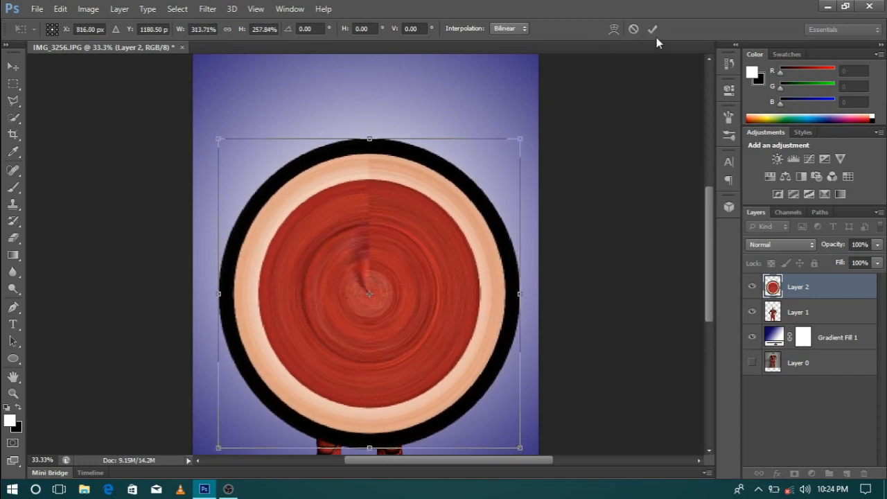
{"action": "left_click", "coordinate": [653, 30]}
- Move the man's Layer 1 above Layer 2 so that he stands in front of the disc
{"action": "left_click", "coordinate": [805, 314]}
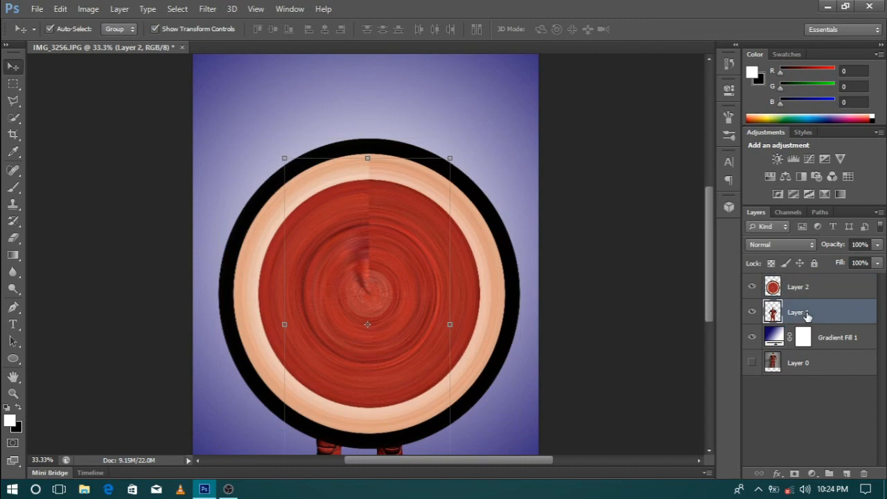
{"action": "left_click_drag", "start_coordinate": [806, 316], "coordinate": [807, 278]}
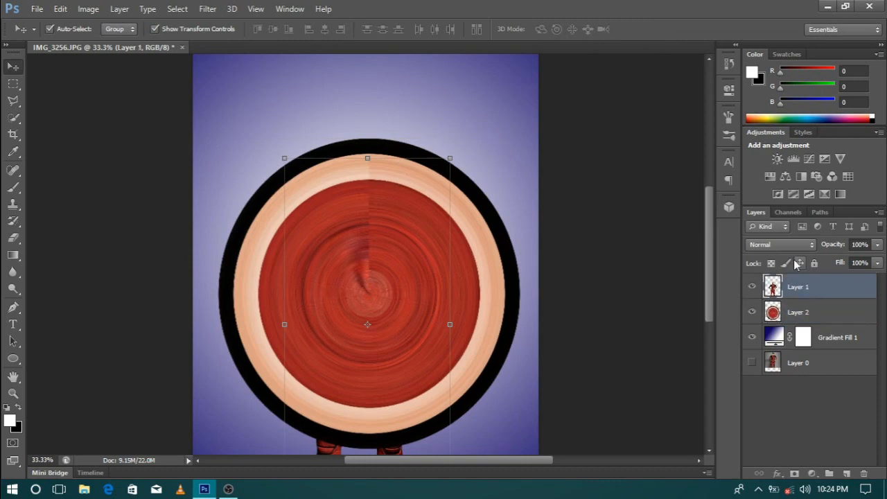
{"action": "scroll", "coordinate": [544, 302], "scroll_direction": "down", "scroll_amount": 1}
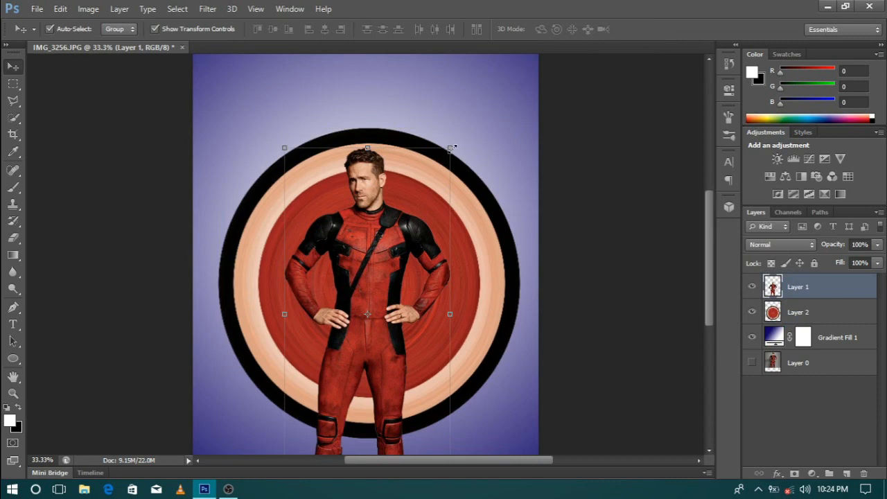
- Scale the man up to about 106% so his head reaches the disc's upper edge
{"action": "left_click_drag", "start_coordinate": [452, 148], "coordinate": [462, 132]}
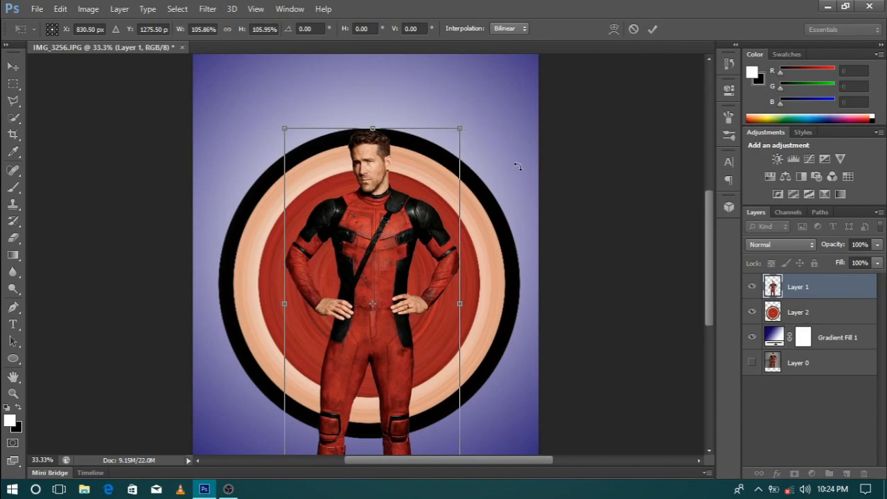
{"action": "scroll", "coordinate": [540, 189], "scroll_direction": "up", "scroll_amount": 2}
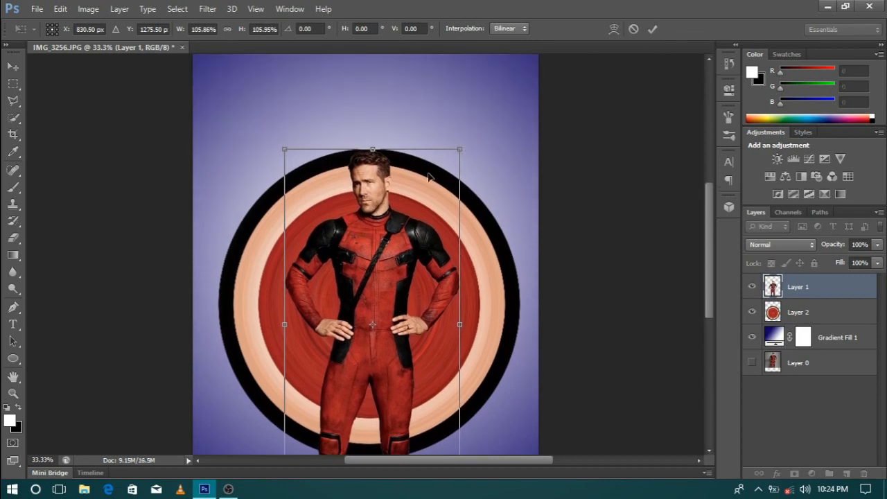
{"action": "left_click_drag", "start_coordinate": [460, 151], "coordinate": [463, 146]}
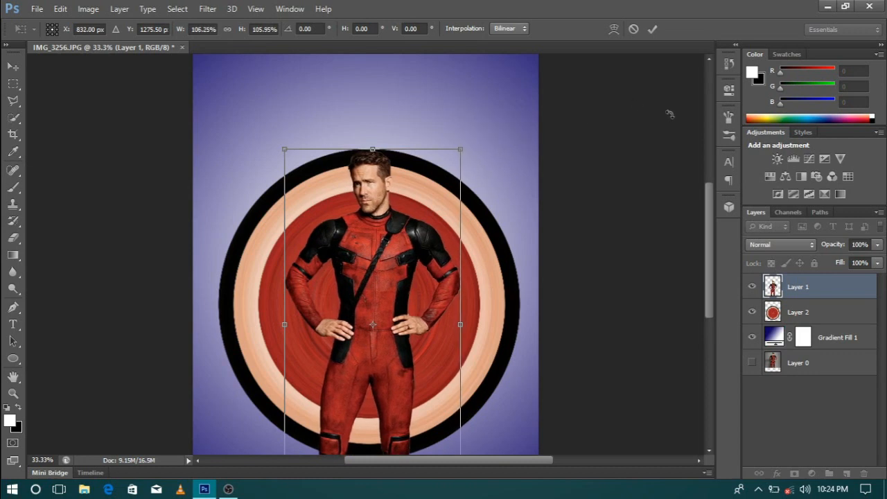
{"action": "left_click", "coordinate": [656, 31]}
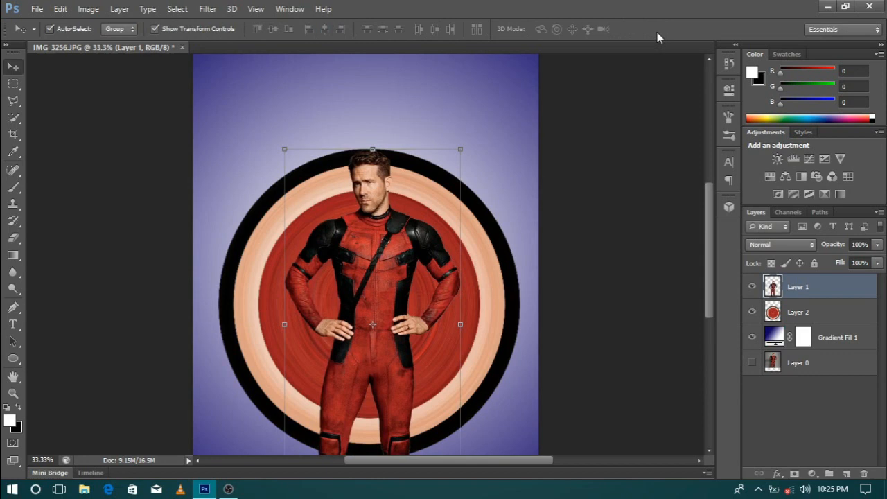
{"action": "left_click", "coordinate": [620, 174]}
{"action": "scroll", "coordinate": [621, 283], "scroll_direction": "down", "scroll_amount": 1}
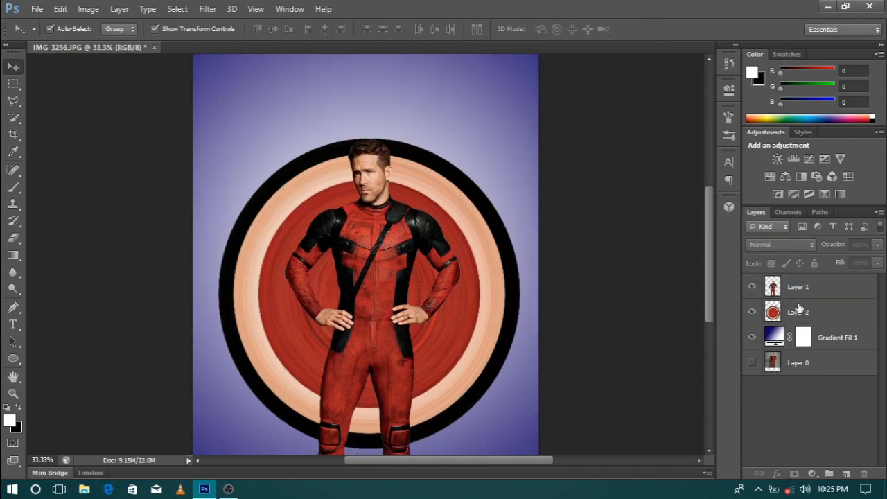
- Add a layer mask to the disc on Layer 2
{"action": "left_click", "coordinate": [796, 314]}
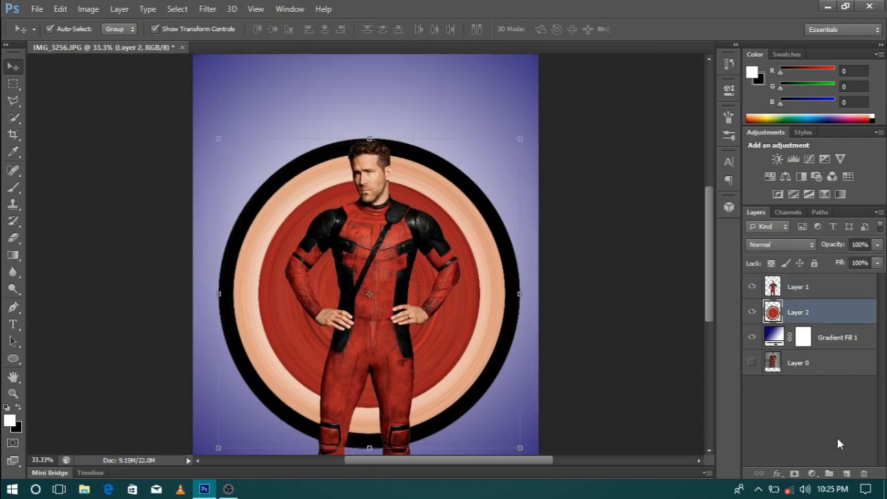
{"action": "left_click", "coordinate": [795, 473]}
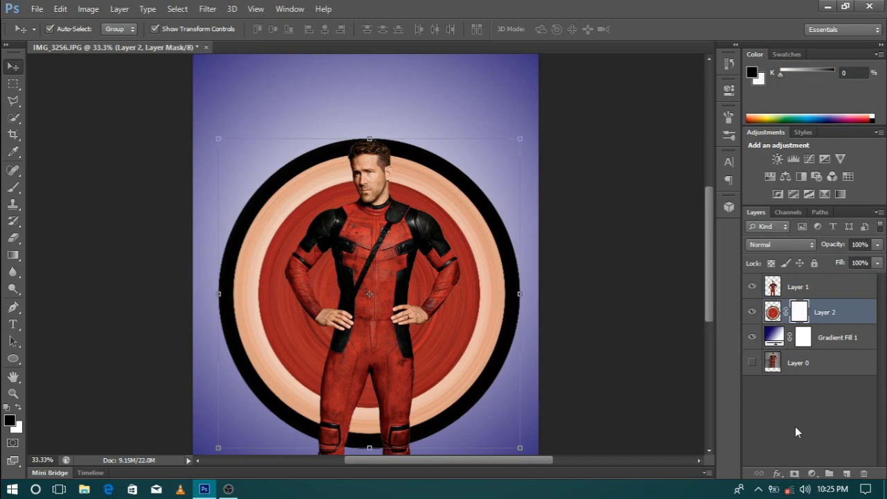
{"action": "left_click", "coordinate": [686, 269]}
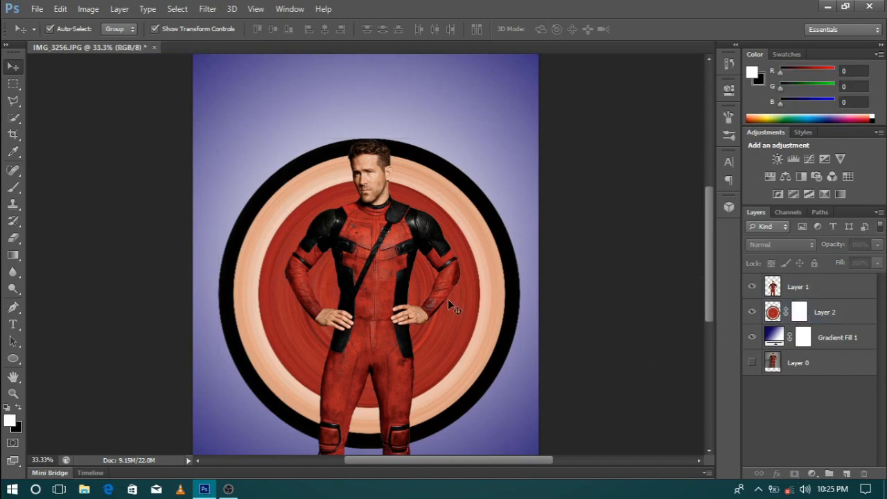
- Paint black on Layer 2's mask with the 300-size brush to hide the disc's right half from the man's head to his knees
{"action": "left_click", "coordinate": [14, 188]}
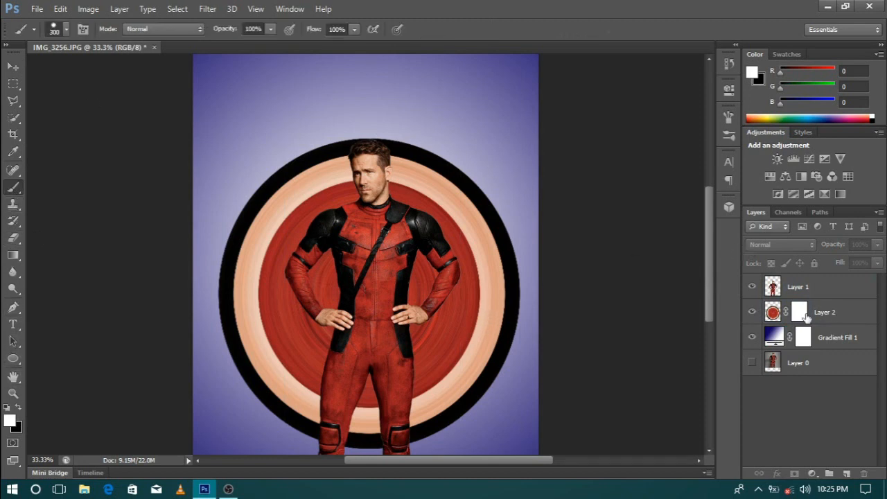
{"action": "left_click", "coordinate": [800, 312]}
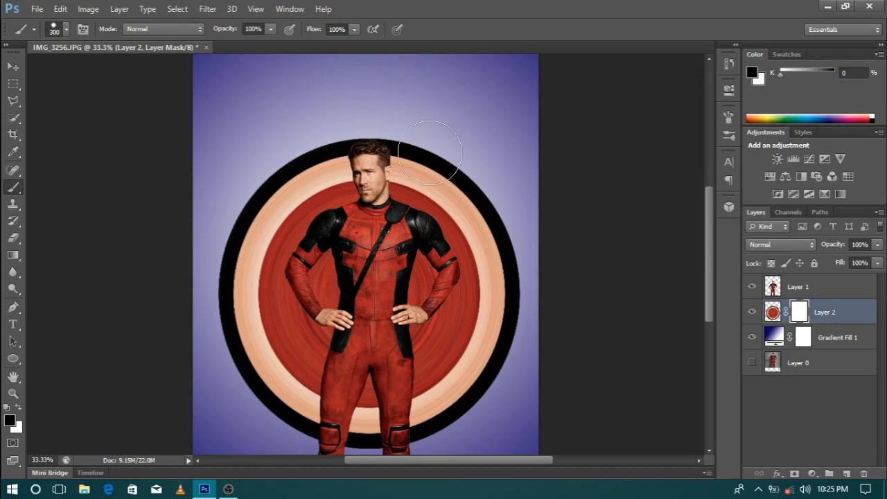
{"action": "left_click", "coordinate": [410, 144]}
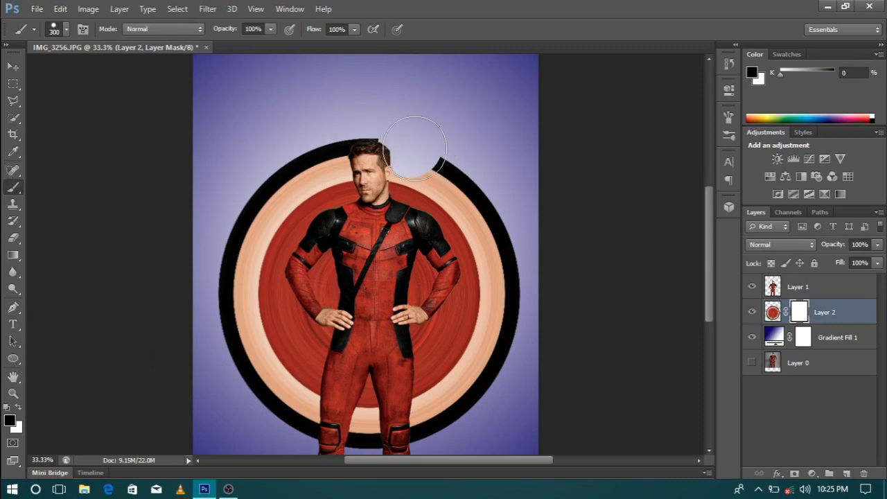
{"action": "mouse_move", "coordinate": [421, 155]}
{"action": "left_mouse_down"}
{"action": "mouse_move", "coordinate": [423, 196]}
{"action": "mouse_move", "coordinate": [447, 184]}
{"action": "mouse_move", "coordinate": [454, 229]}
{"action": "mouse_move", "coordinate": [484, 240]}
{"action": "mouse_move", "coordinate": [470, 196]}
{"action": "left_mouse_up"}
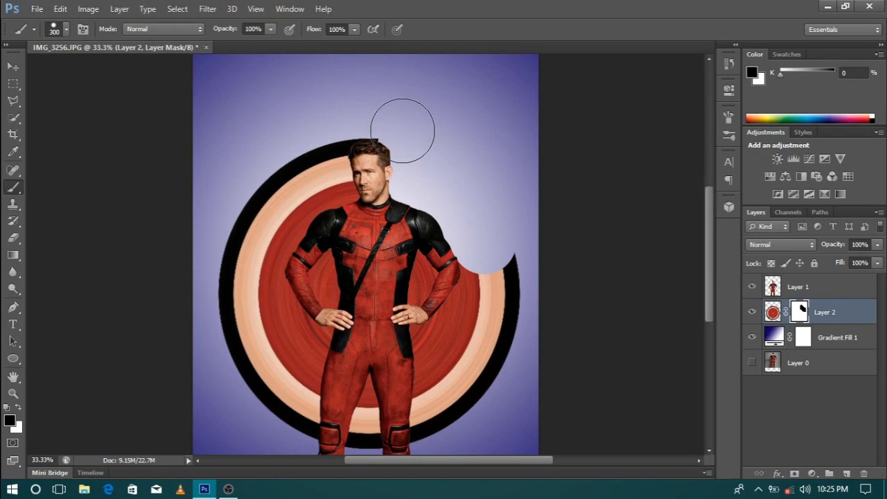
{"action": "mouse_move", "coordinate": [547, 238]}
{"action": "left_mouse_down"}
{"action": "mouse_move", "coordinate": [543, 262]}
{"action": "mouse_move", "coordinate": [520, 271]}
{"action": "mouse_move", "coordinate": [556, 278]}
{"action": "mouse_move", "coordinate": [485, 277]}
{"action": "mouse_move", "coordinate": [506, 313]}
{"action": "mouse_move", "coordinate": [482, 356]}
{"action": "mouse_move", "coordinate": [468, 316]}
{"action": "mouse_move", "coordinate": [443, 359]}
{"action": "mouse_move", "coordinate": [434, 347]}
{"action": "mouse_move", "coordinate": [452, 381]}
{"action": "mouse_move", "coordinate": [478, 399]}
{"action": "mouse_move", "coordinate": [447, 409]}
{"action": "mouse_move", "coordinate": [439, 395]}
{"action": "mouse_move", "coordinate": [436, 425]}
{"action": "left_mouse_up"}
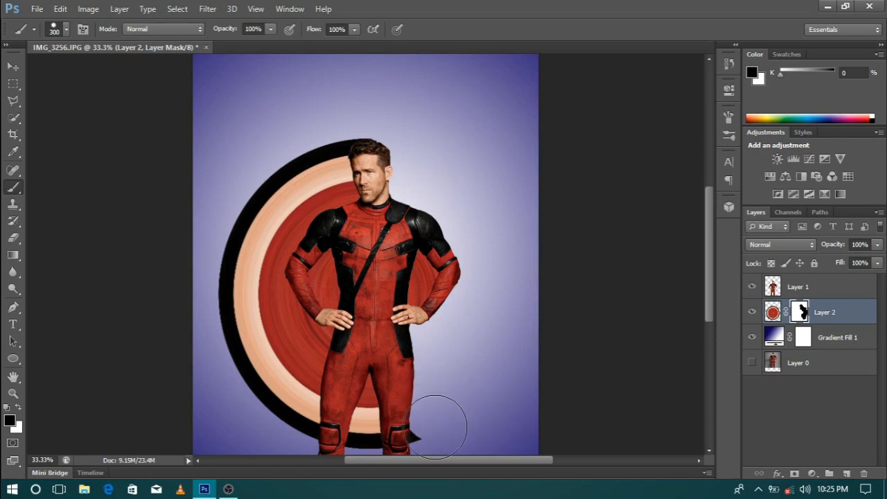
{"action": "scroll", "coordinate": [449, 343], "scroll_direction": "down", "scroll_amount": 3}
{"action": "scroll", "coordinate": [453, 333], "scroll_direction": "up", "scroll_amount": 3}
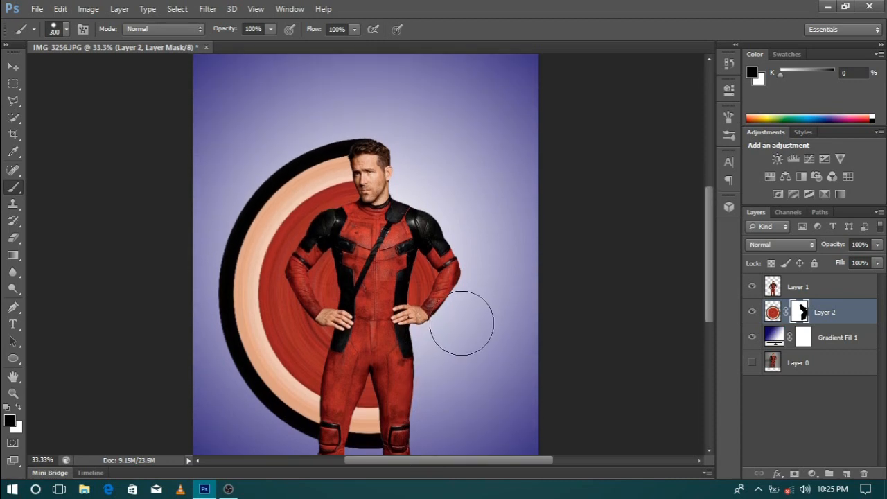
- Mask out the remaining red in the gap between the right-hand arm and torso, and deselect the layer
{"action": "left_click_drag", "start_coordinate": [442, 263], "coordinate": [425, 306]}
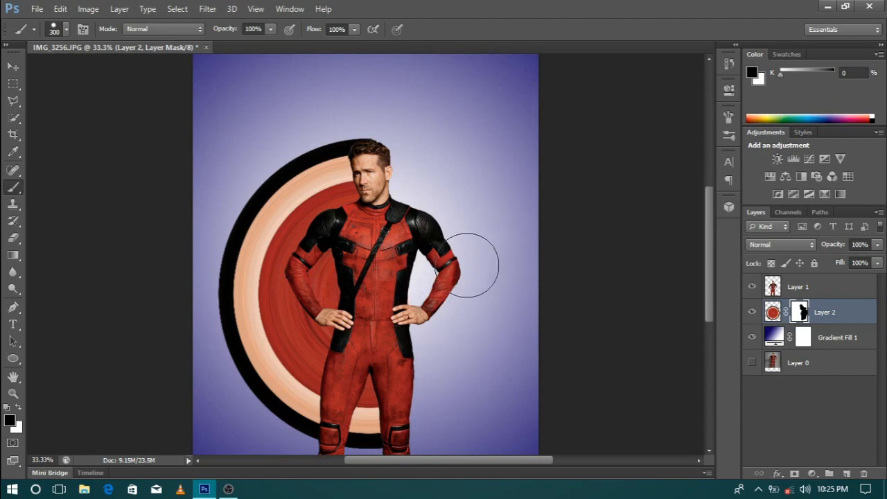
{"action": "scroll", "coordinate": [471, 260], "scroll_direction": "down", "scroll_amount": 3}
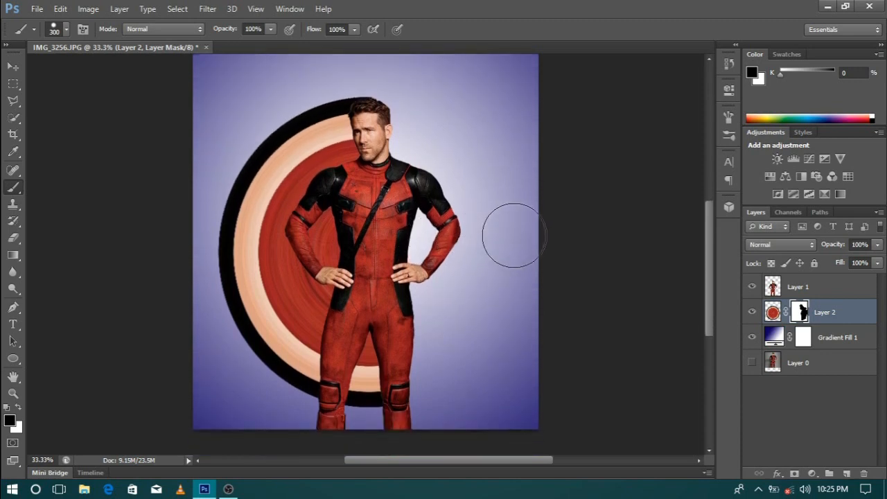
{"action": "key", "text": "ctrl+minus"}
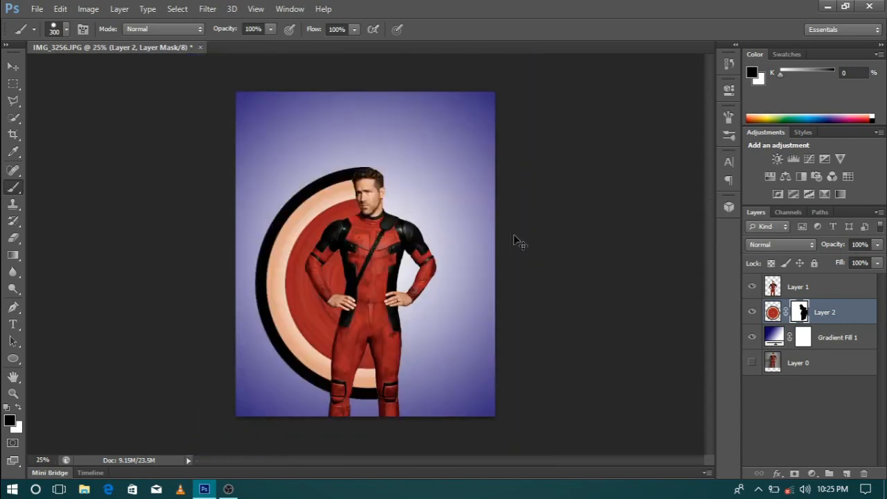
{"action": "left_click", "coordinate": [13, 66]}
{"action": "left_click", "coordinate": [540, 133]}
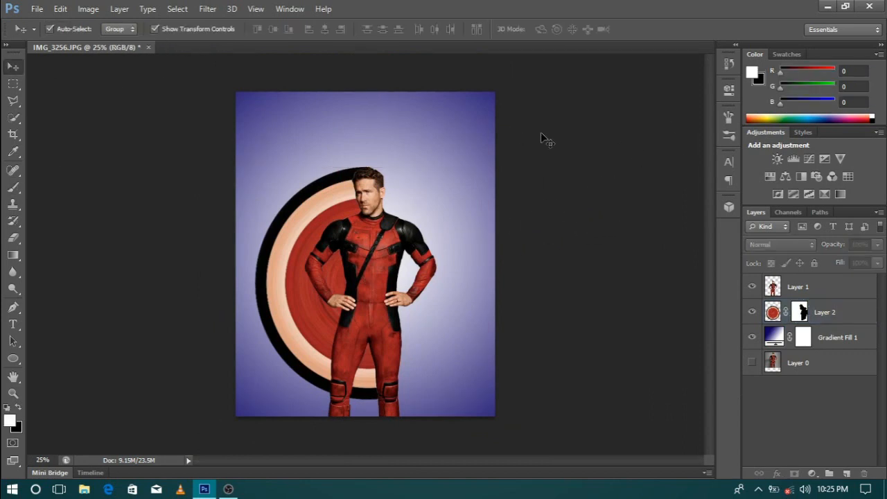